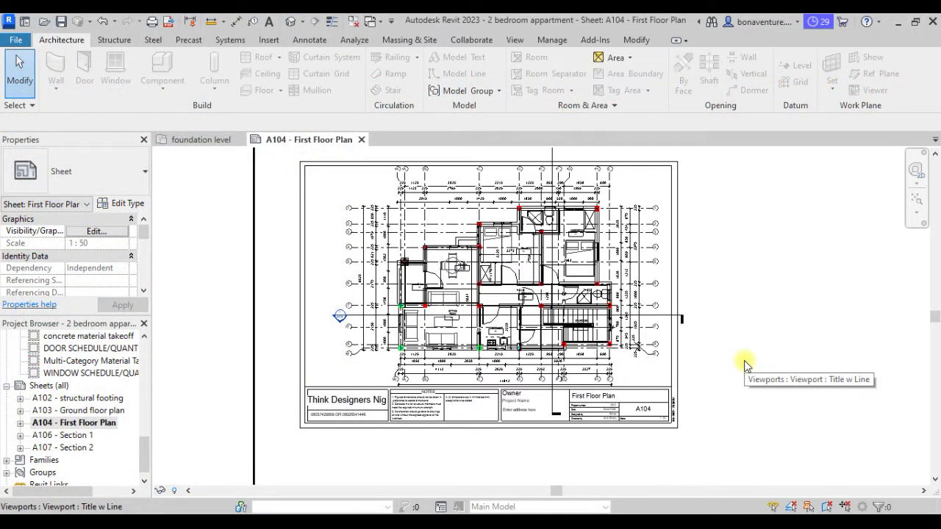
middle_click_drag(766, 353, 751, 389)
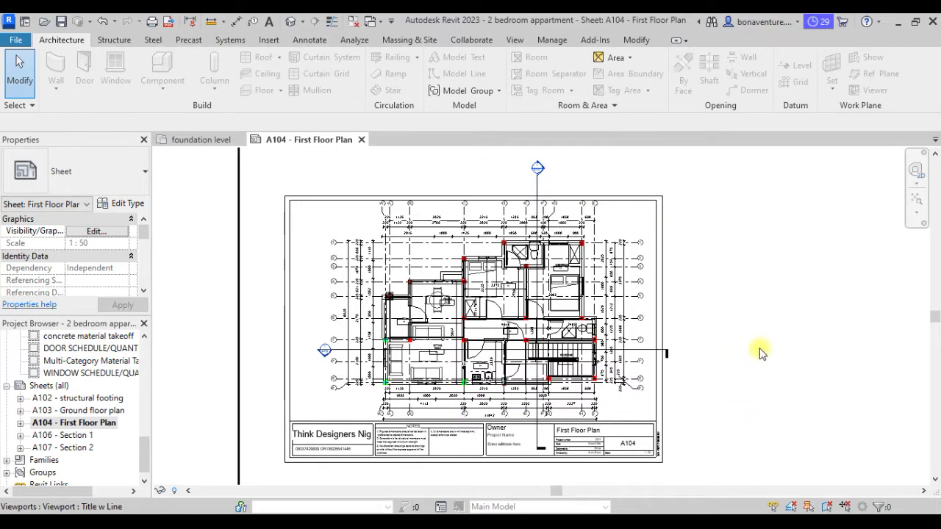
scroll(724, 315, "down", 1)
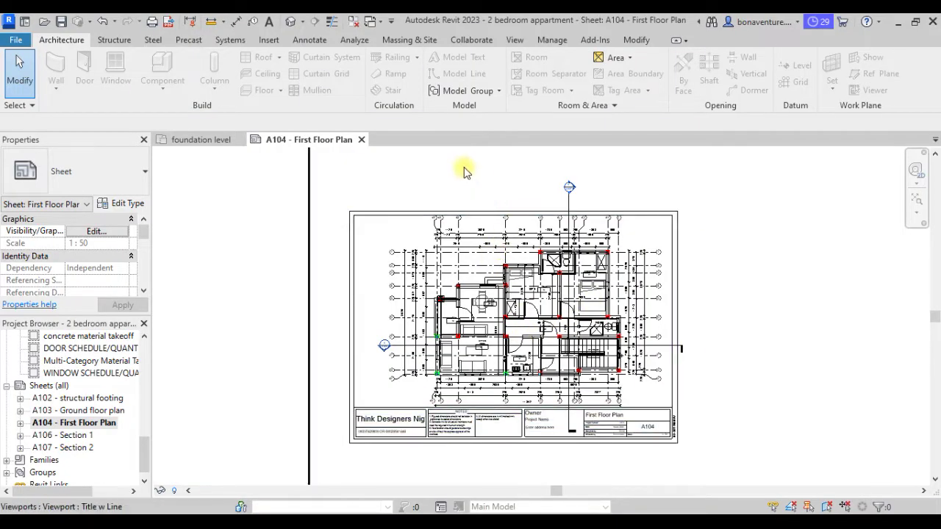
scroll(455, 169, "down", 3)
scroll(64, 453, "down", 1)
scroll(63, 448, "up", 1)
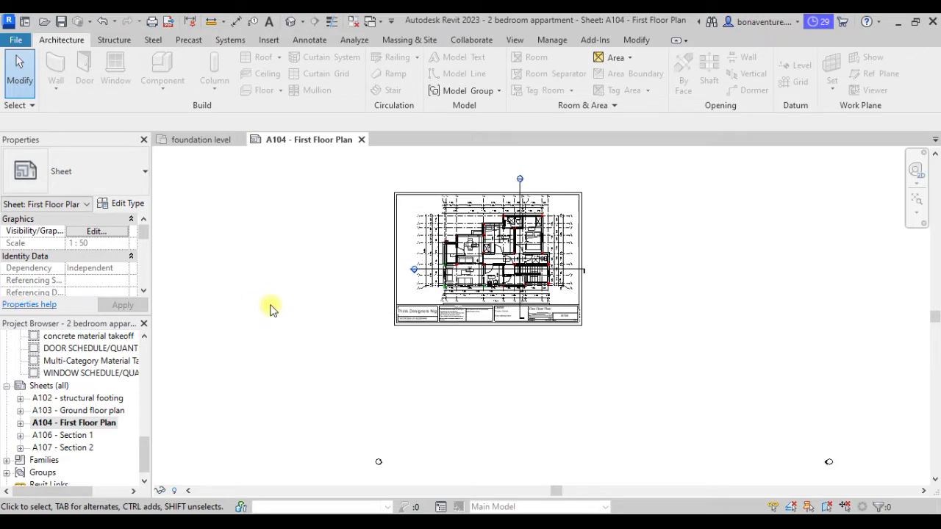
key("alt+p")
key("Escape")
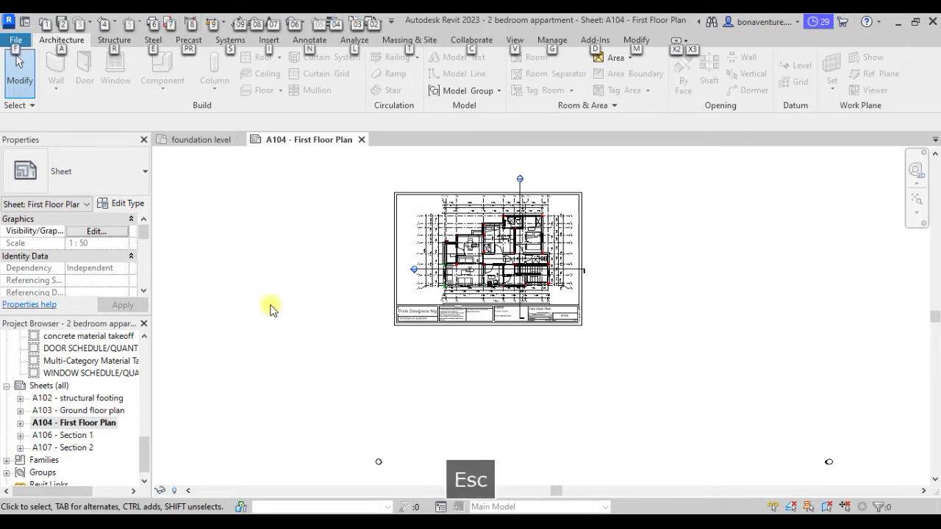
key("Escape")
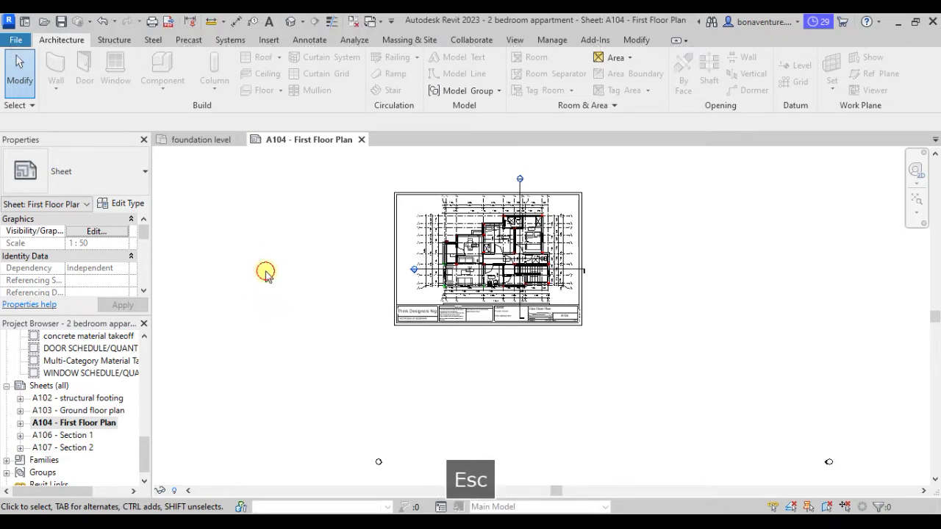
Open the print settings with Microsoft Print to PDF as the printer and combine multiple selected views/sheets into a single file.
left_click(17, 41)
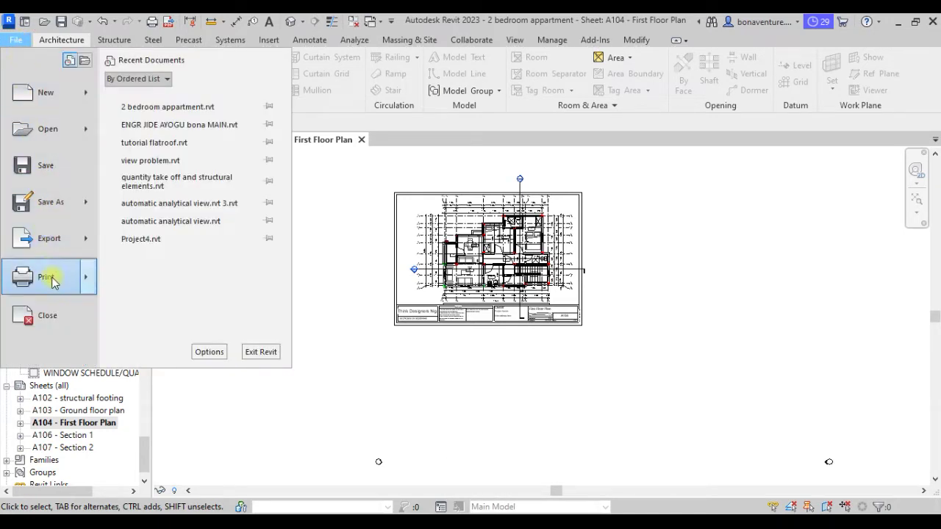
mouse_move(92, 279)
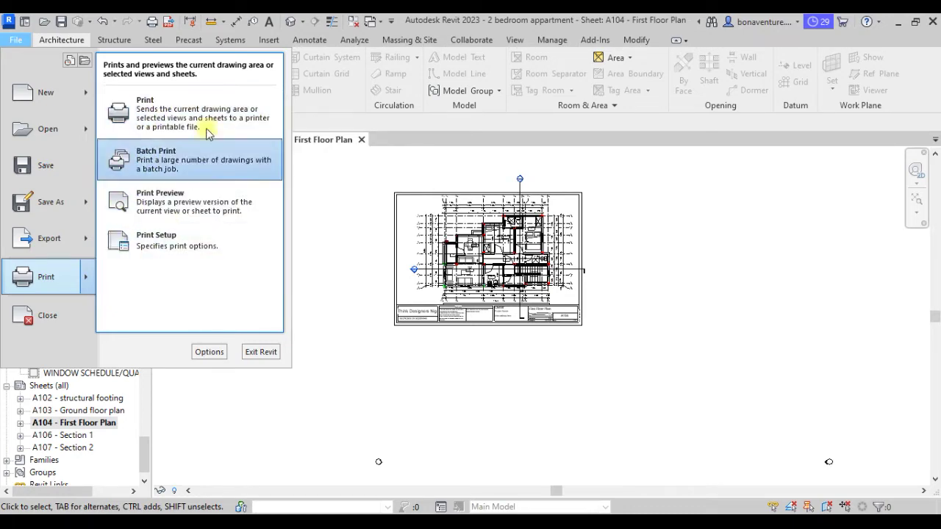
left_click(193, 125)
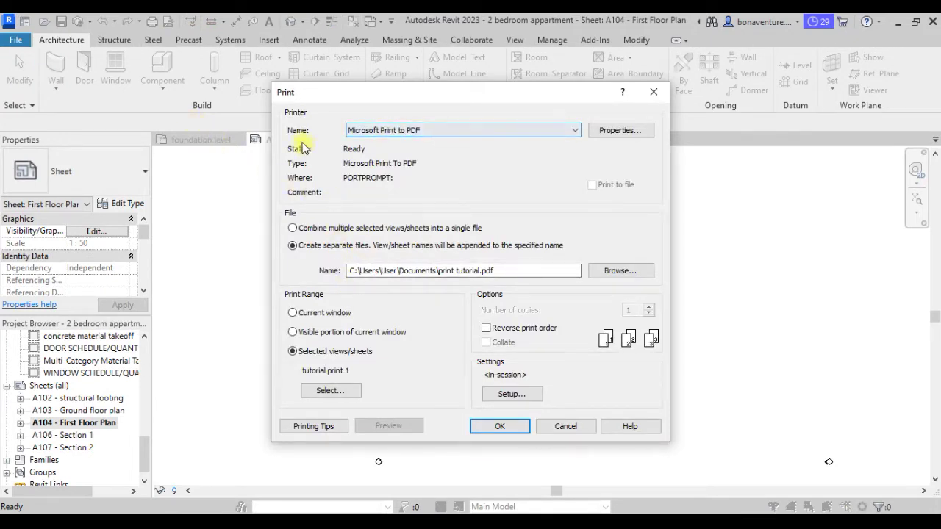
left_click(482, 129)
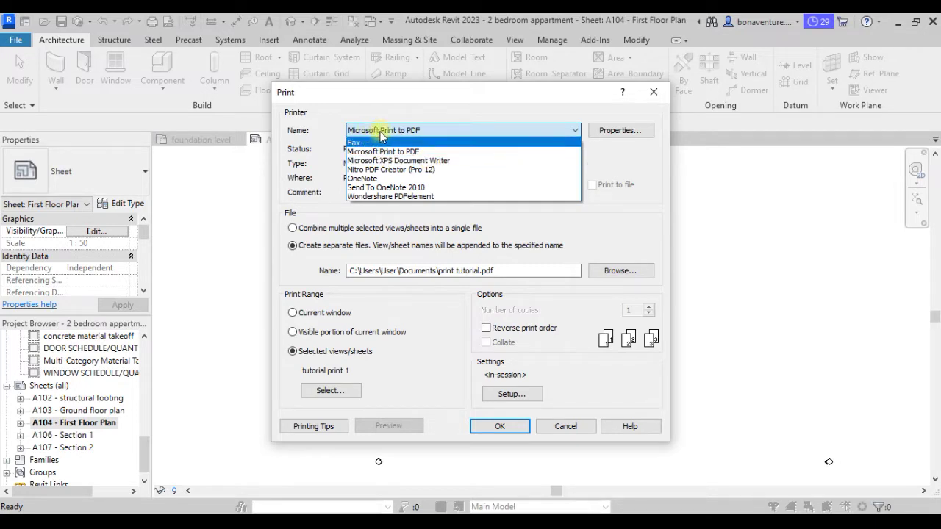
left_click(430, 130)
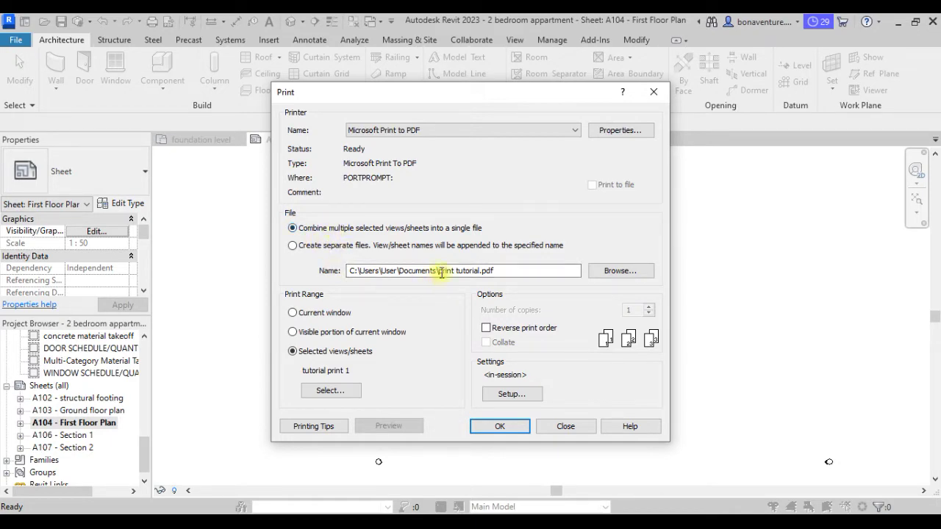
left_click(622, 271)
key("Escape")
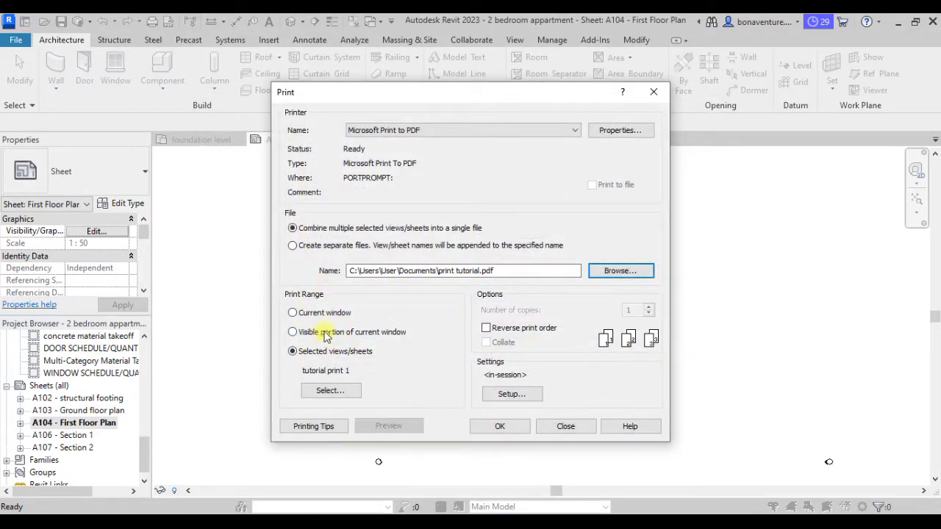
Set the print range to the visible portion of the current window and close the print settings.
mouse_move(450, 94)
left_mouse_down()
mouse_move(732, 50)
mouse_move(3, 49)
mouse_move(105, 63)
left_mouse_up()
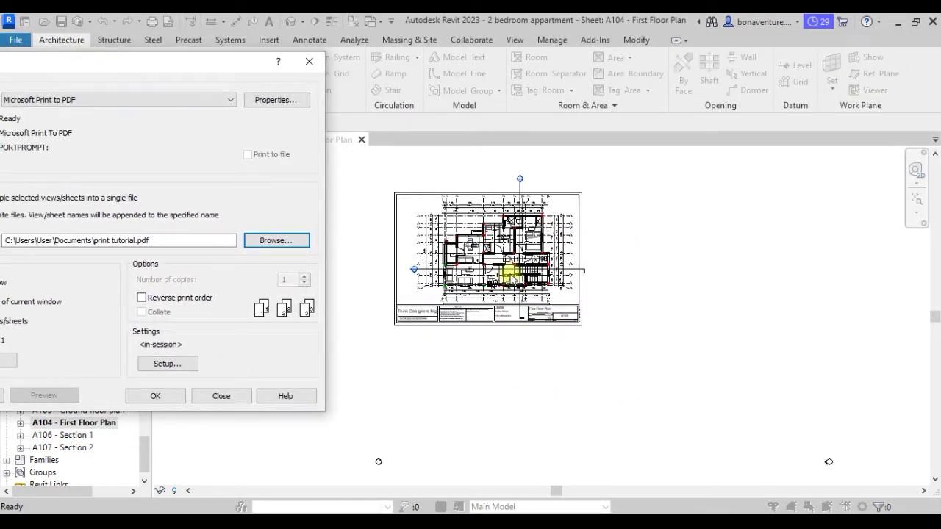
left_click_drag(125, 62, 619, 65)
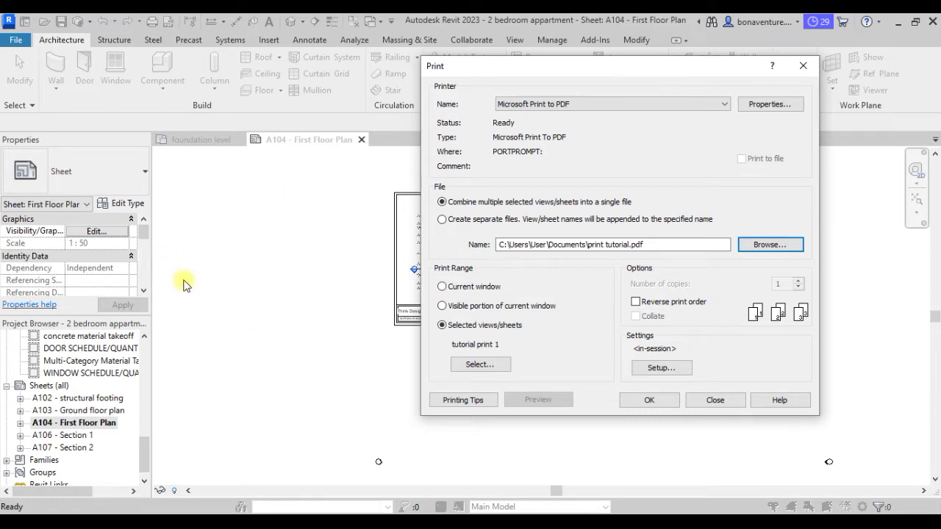
left_click(470, 307)
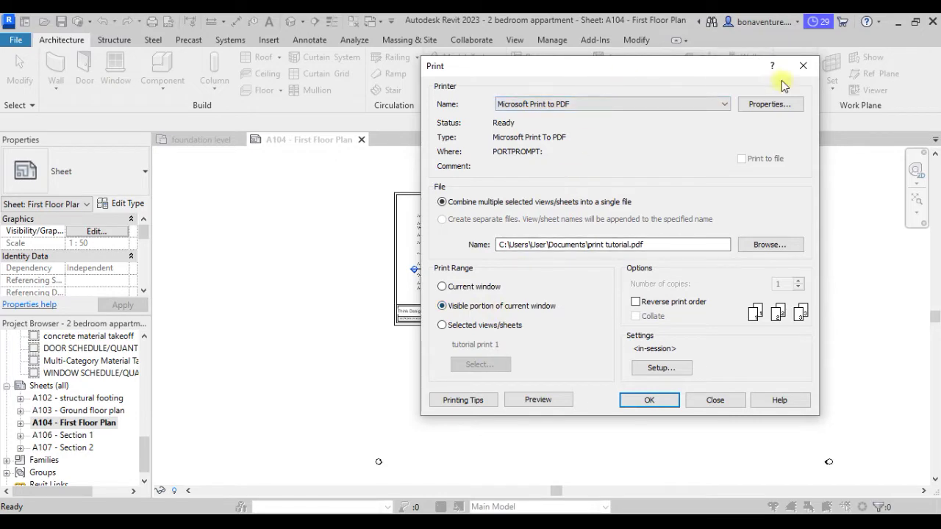
left_click(802, 66)
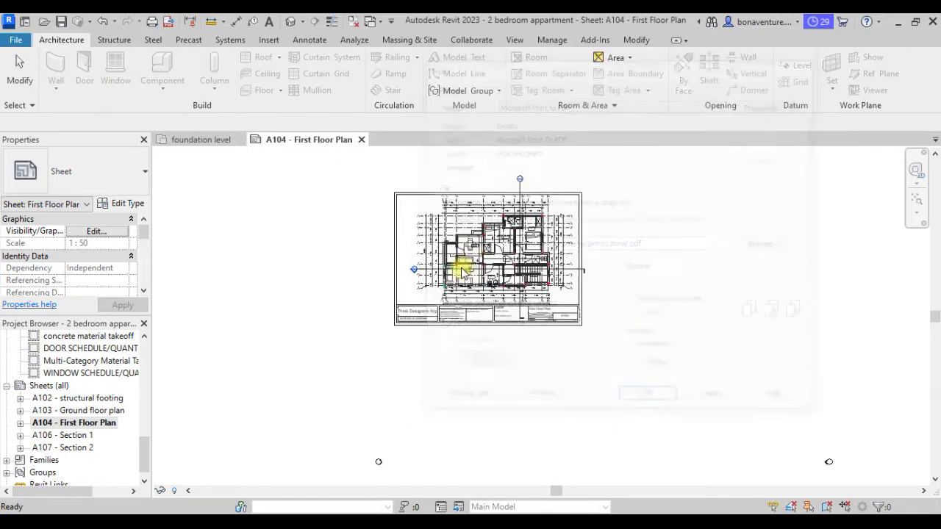
Frame the lower part of the First Floor Plan sheet and preview how its visible portion prints.
scroll(462, 269, "up", 8)
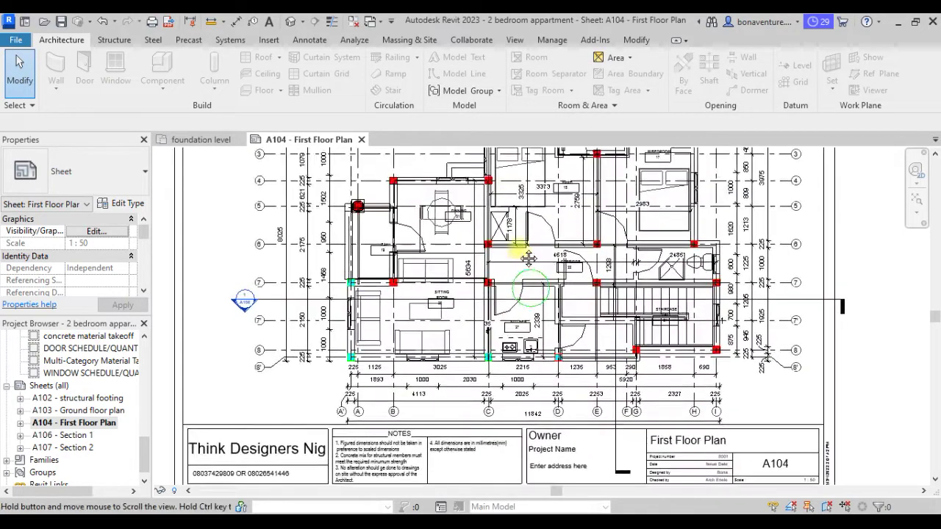
scroll(528, 257, "down", 4)
scroll(412, 305, "up", 3)
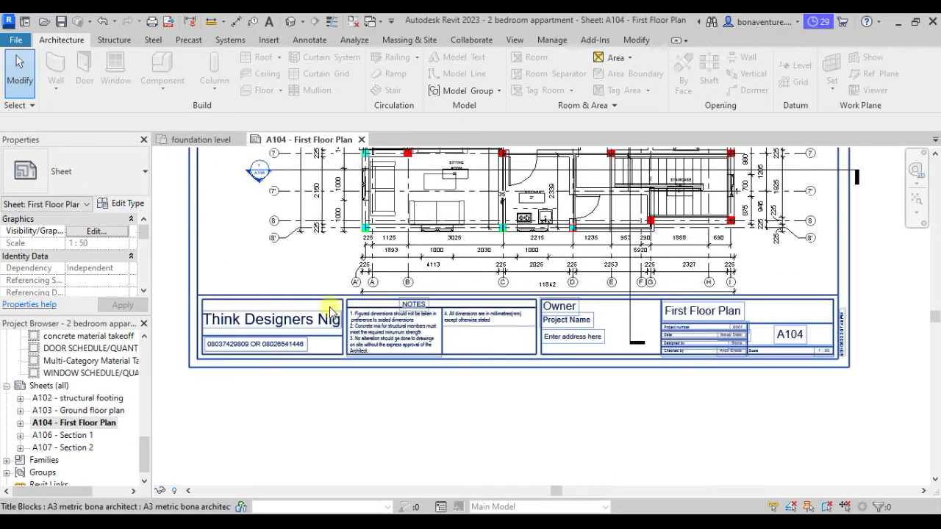
key("ctrl+p")
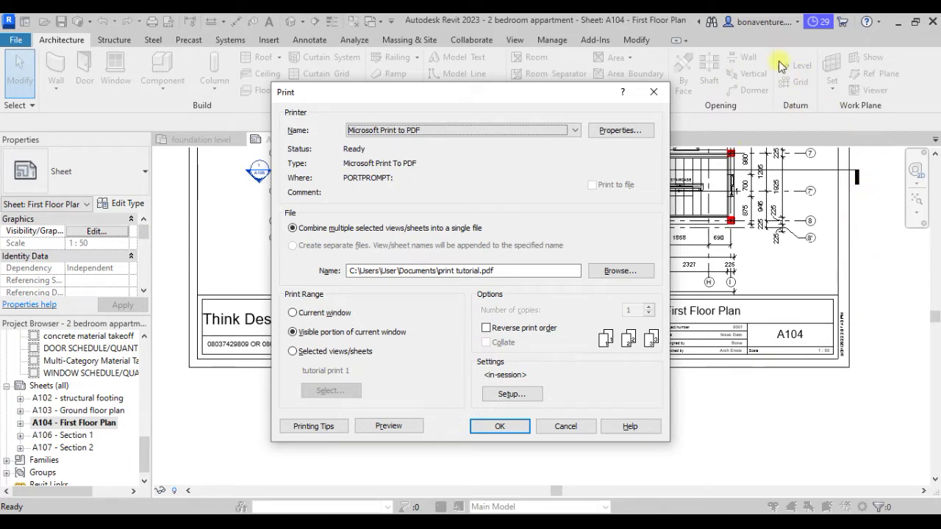
left_click(413, 428)
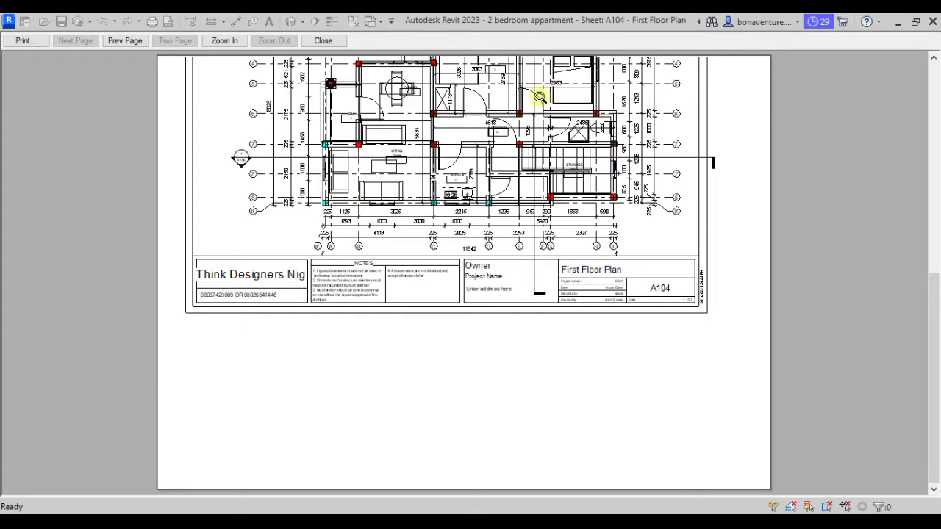
key("Escape")
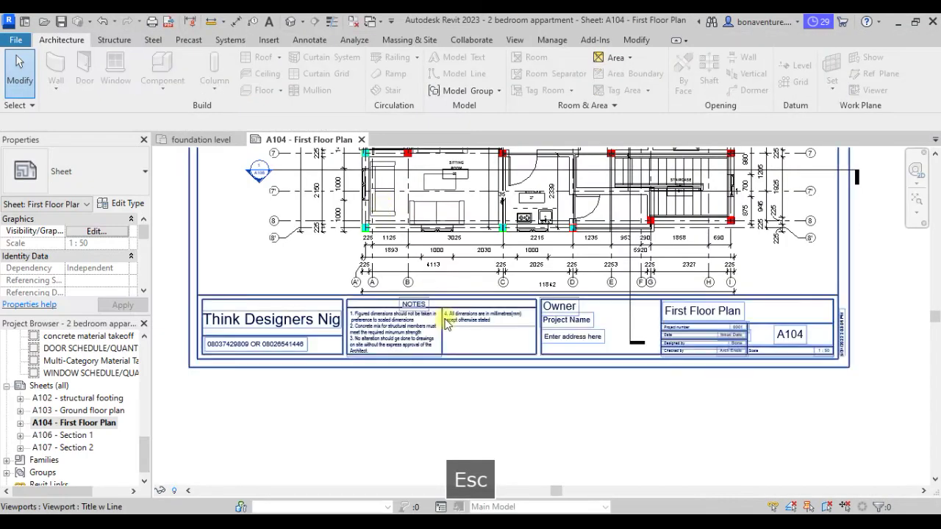
Reopen the print settings and set the print range to selected views/sheets.
key("ctrl+p")
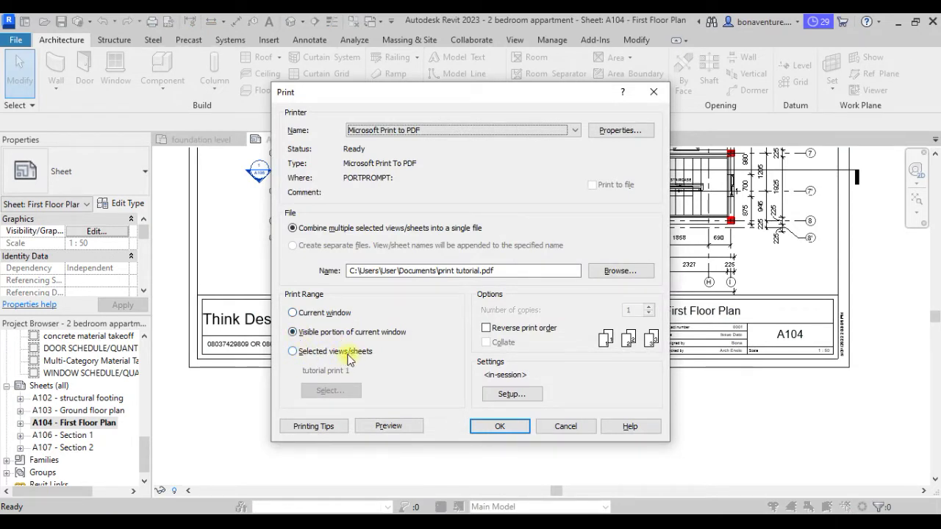
left_click(292, 352)
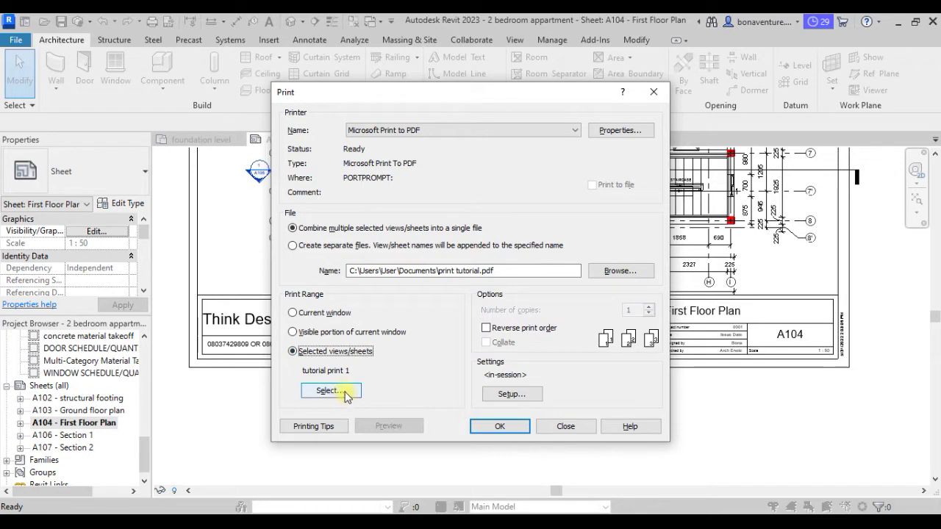
left_click(306, 332)
left_click(294, 352)
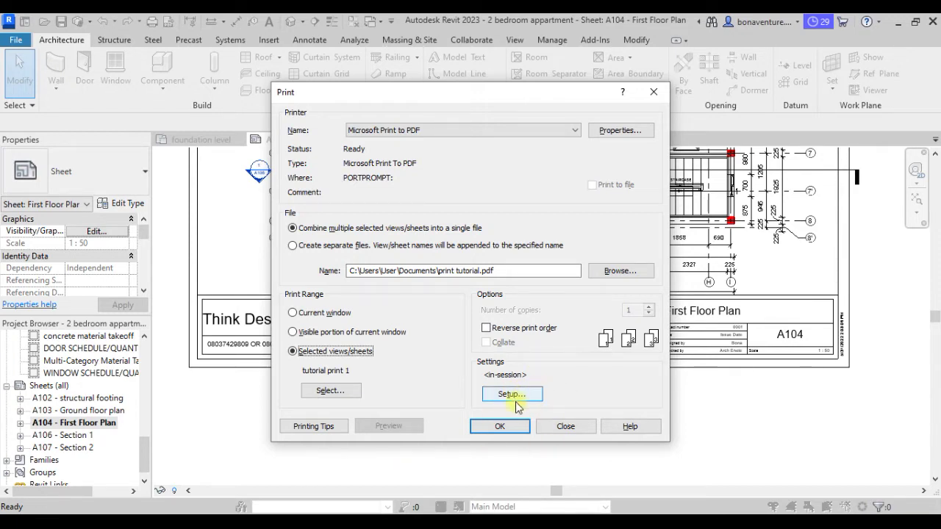
Open the views/sheets selection and delete the print set "tutorial print 1".
left_click(331, 390)
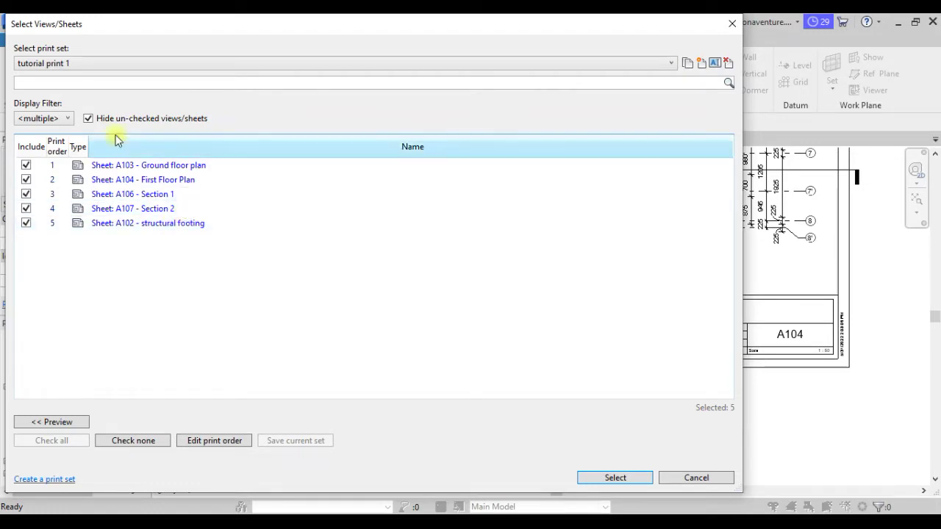
left_click(726, 63)
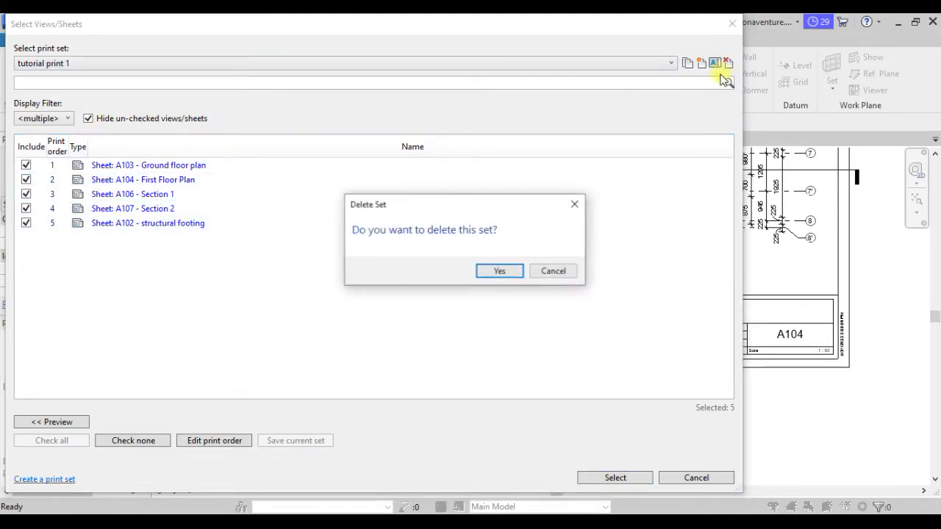
left_click(506, 266)
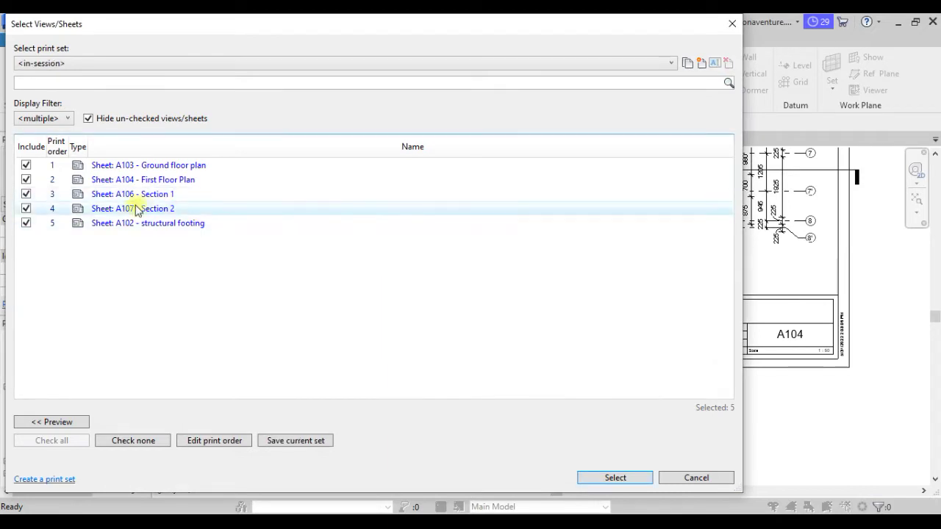
List the unchecked views and sheets too, and exclude sheets A103, A104, A106, A107 and A102 from the print selection.
left_click(63, 119)
left_click(67, 119)
left_click(88, 118)
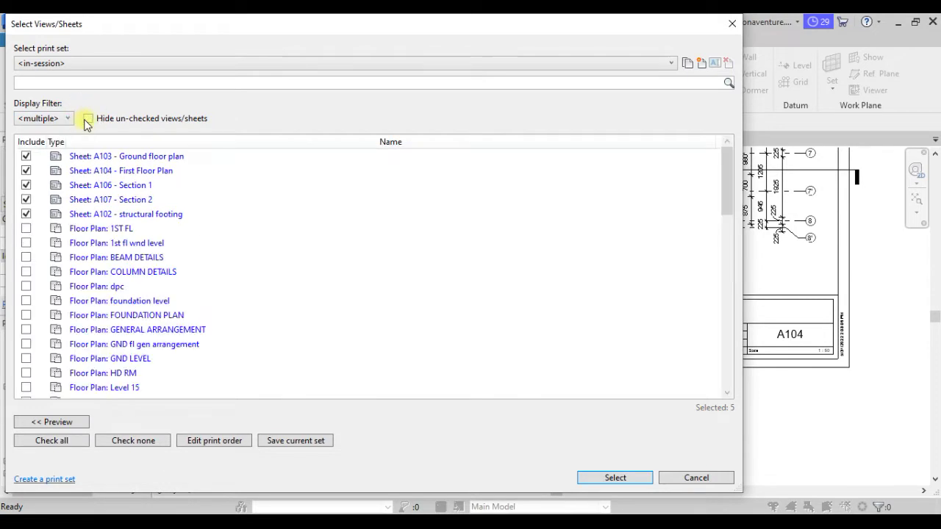
left_click(26, 158)
left_click(26, 170)
left_click(26, 185)
left_click(26, 199)
left_click(26, 214)
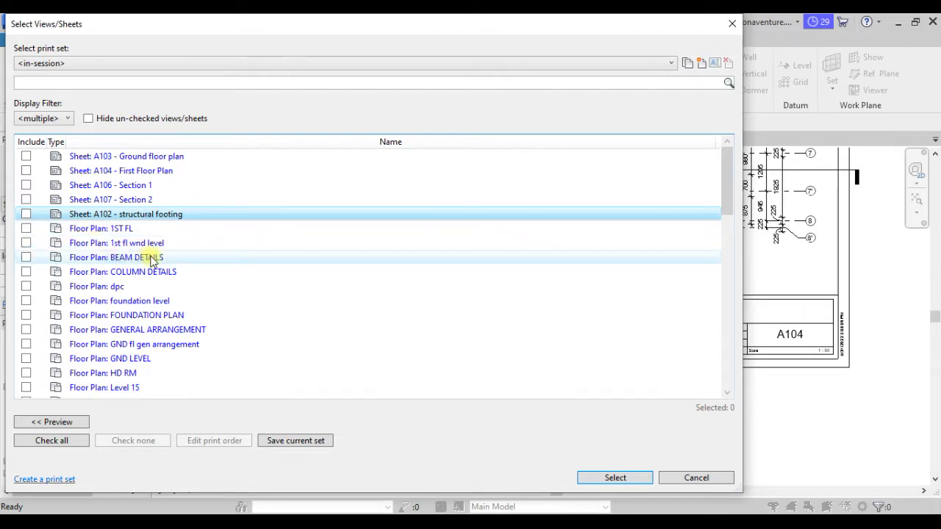
scroll(186, 316, "down", 2)
scroll(189, 316, "up", 2)
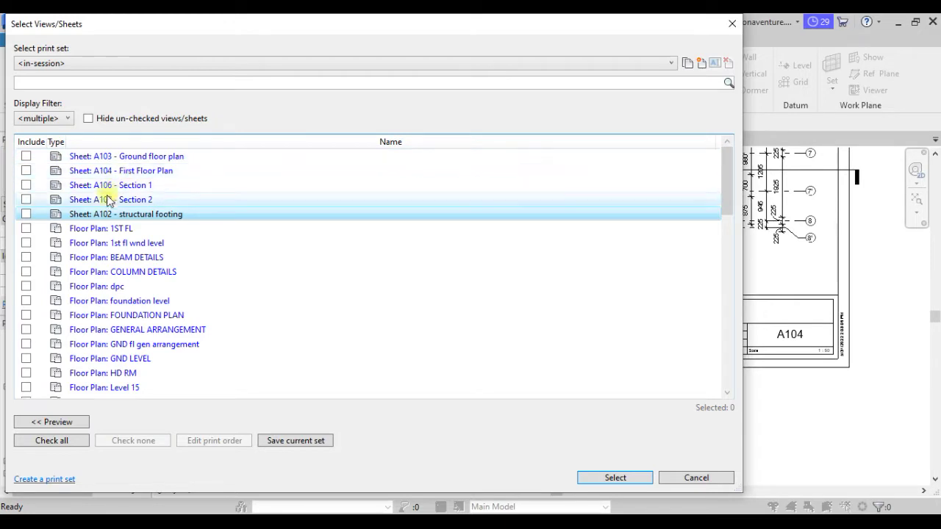
Include sheets A103, A104, A106, A107 and A102 in the print selection and hide the unchecked views/sheets.
left_click(26, 156)
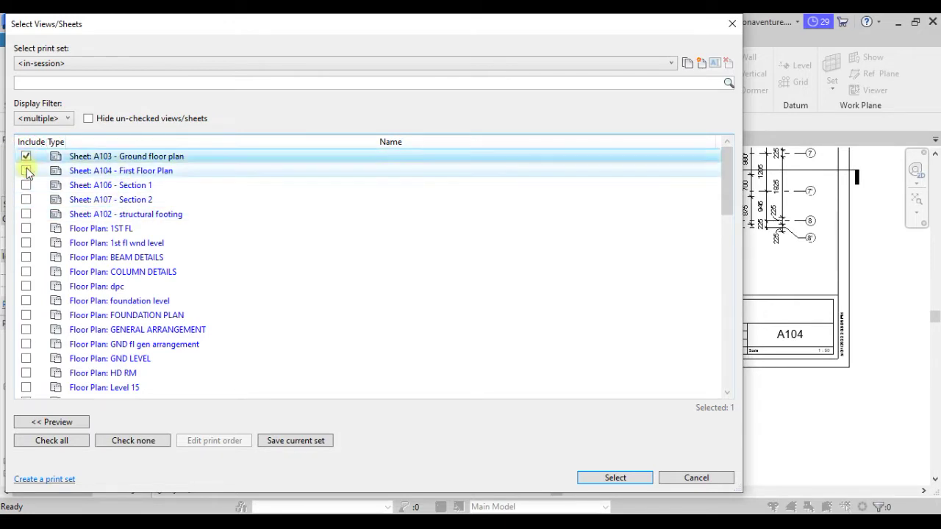
left_click(25, 170)
left_click(25, 185)
left_click(25, 199)
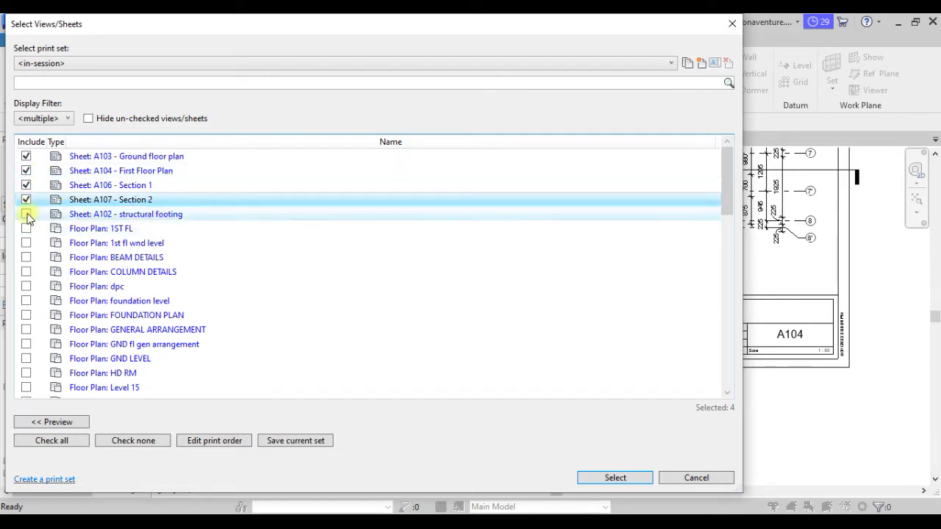
left_click(27, 215)
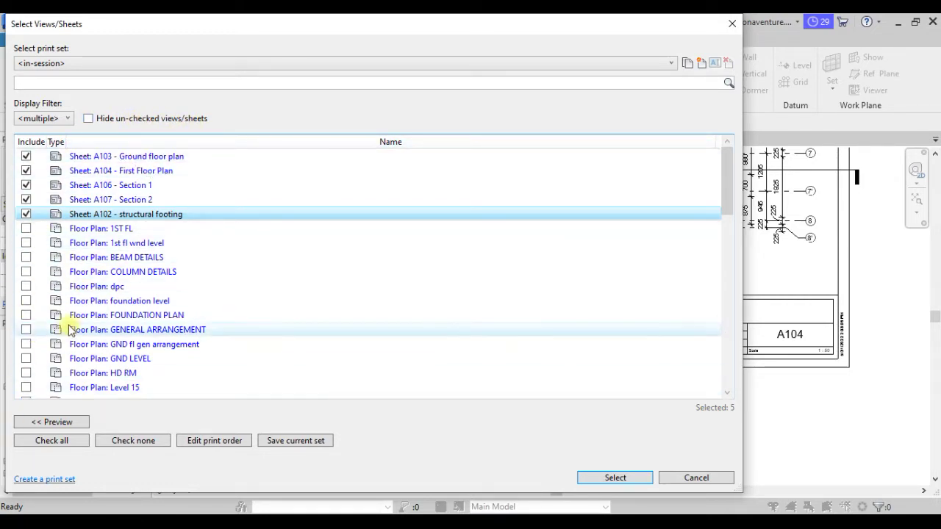
left_click(88, 119)
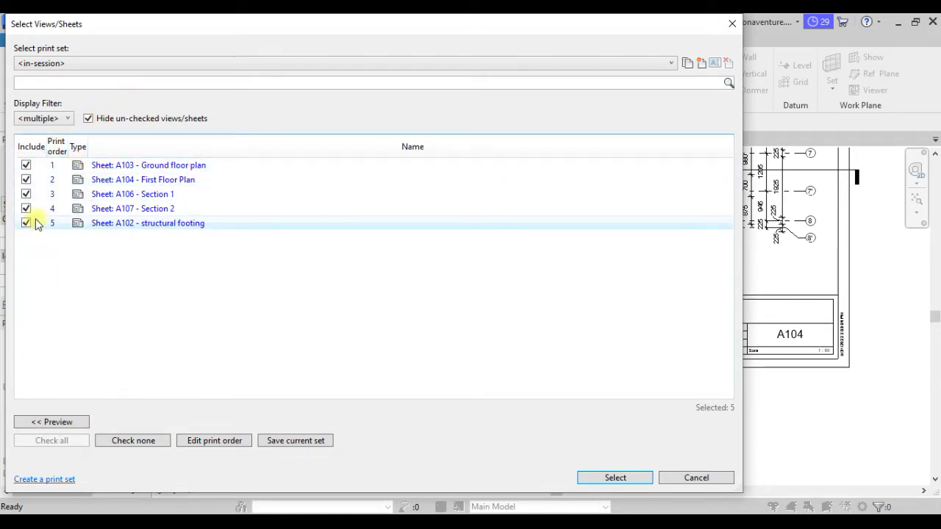
Filter the views/sheets list to 2D views only and to 3D views only, and list the unchecked 3D views too.
left_click(55, 119)
left_click(22, 146)
left_click(24, 158)
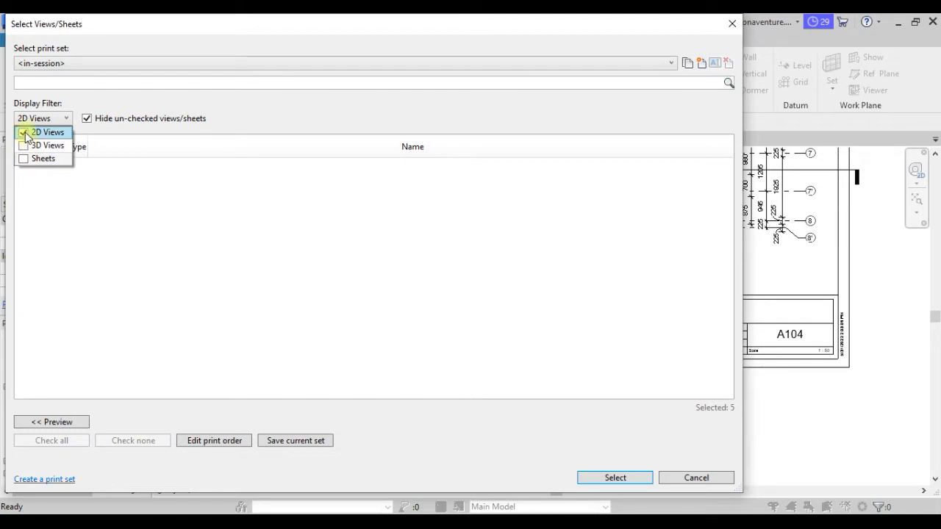
left_click(23, 133)
left_click(23, 145)
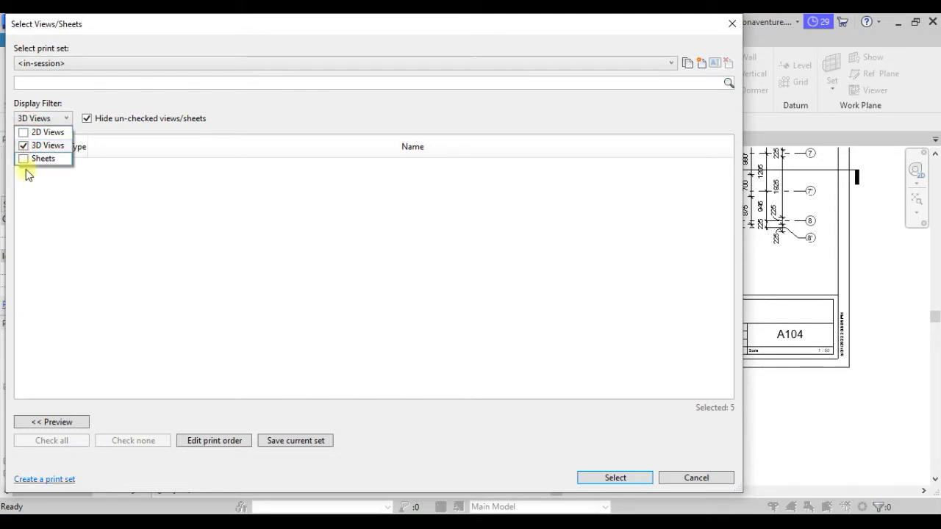
left_click(108, 198)
left_click(86, 118)
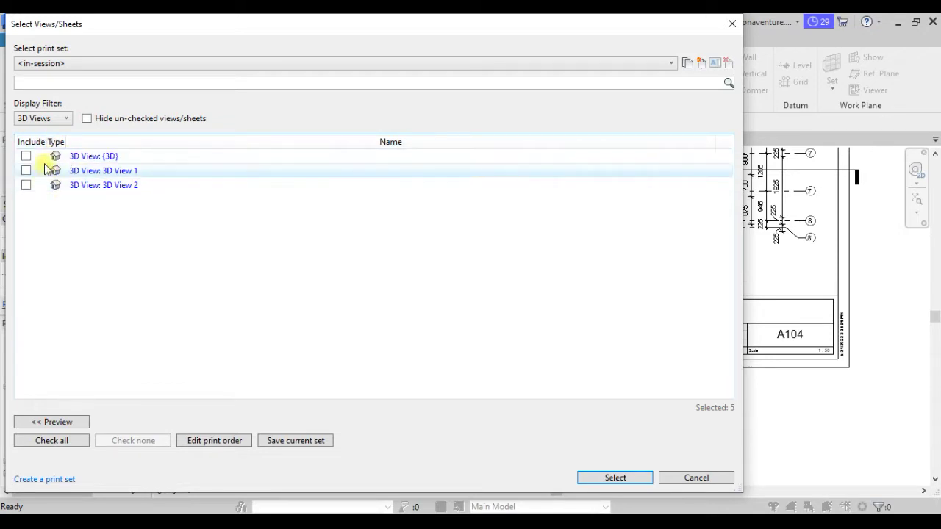
Filter the views/sheets list to sheets only and hide the unchecked views/sheets.
left_click(66, 119)
left_click(24, 145)
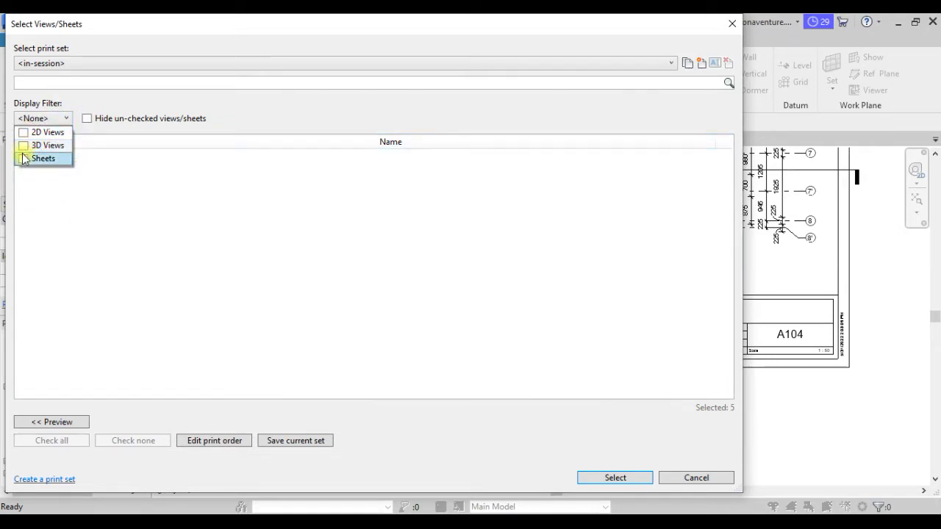
left_click(23, 158)
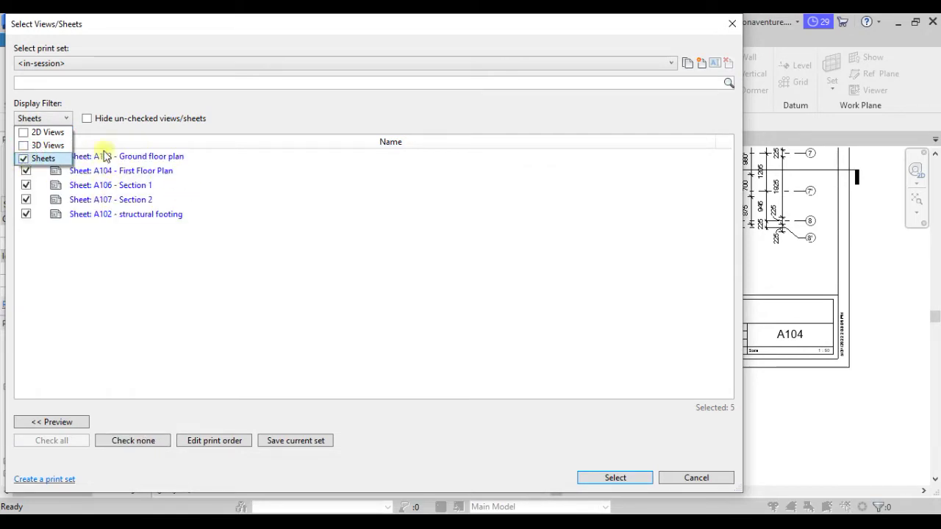
left_click(77, 228)
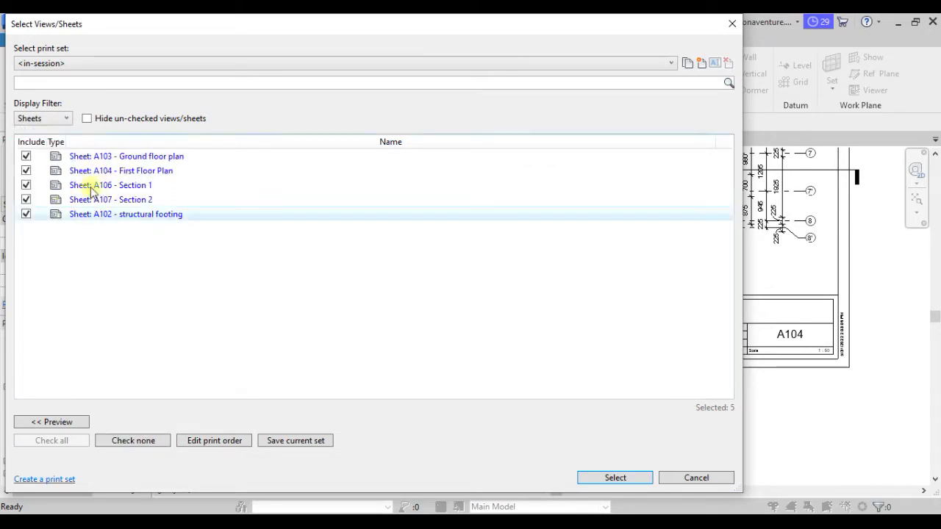
left_click(87, 119)
left_click(87, 118)
left_click(86, 118)
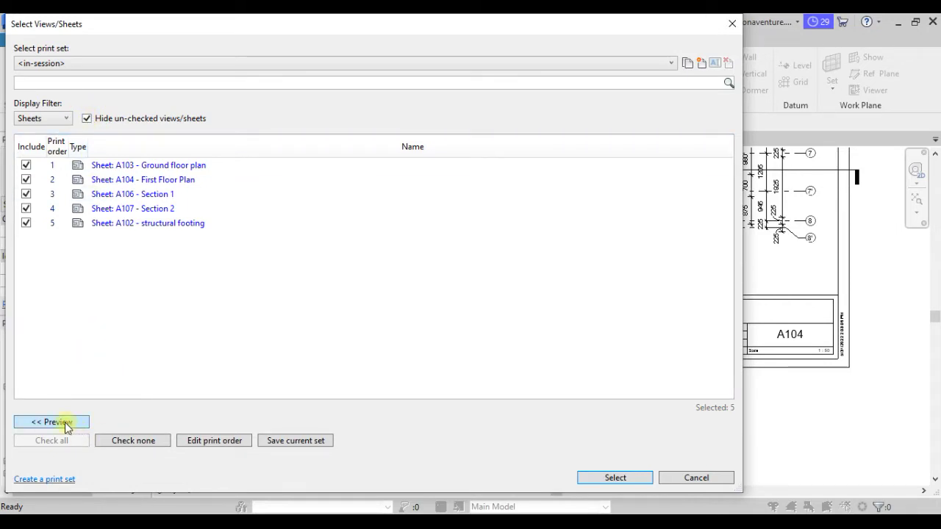
Preview sheets A103, A104 and A106 in the views/sheets selection and close the preview.
left_click(125, 164)
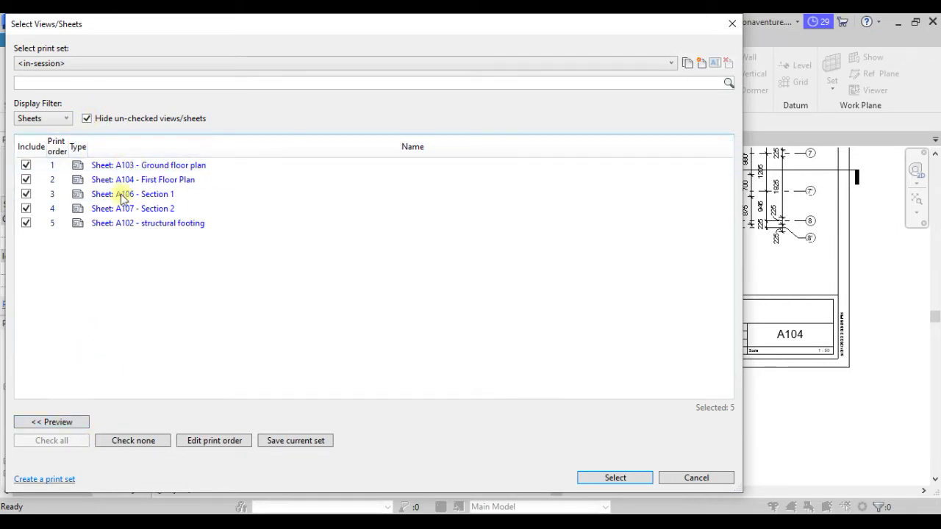
left_click(51, 421)
left_click_drag(285, 31, 515, 31)
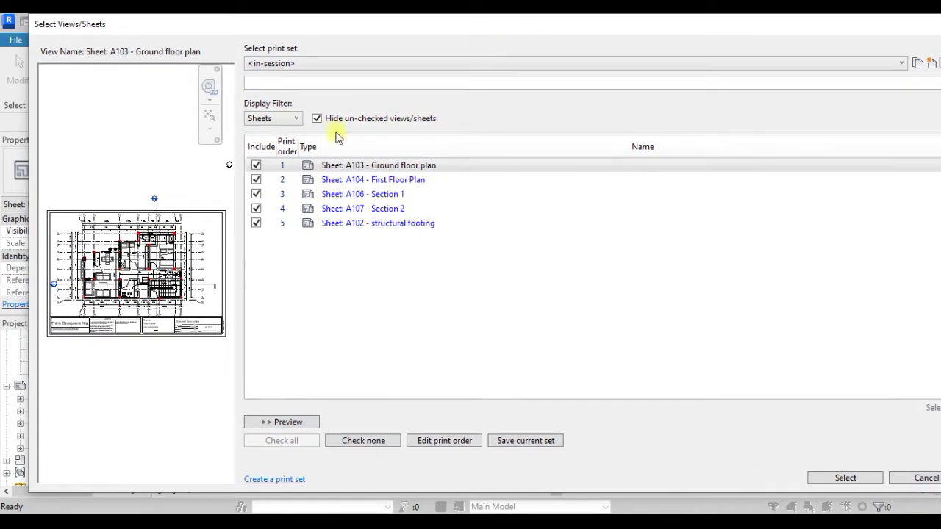
left_click(409, 179)
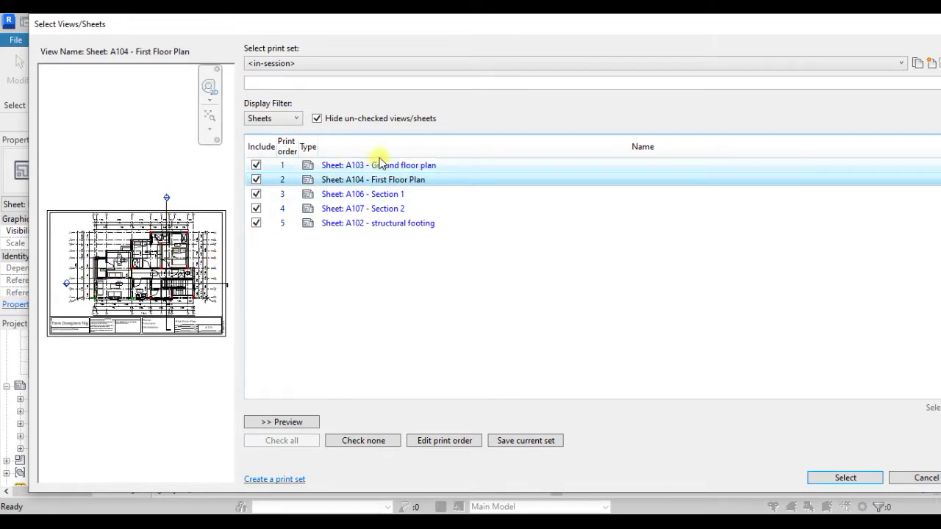
left_click(378, 194)
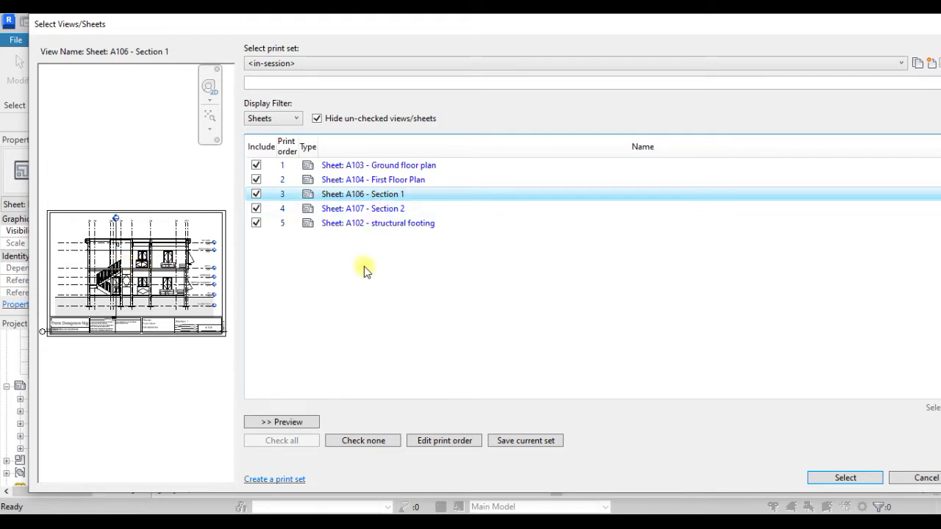
left_click(270, 423)
left_click_drag(514, 23, 324, 25)
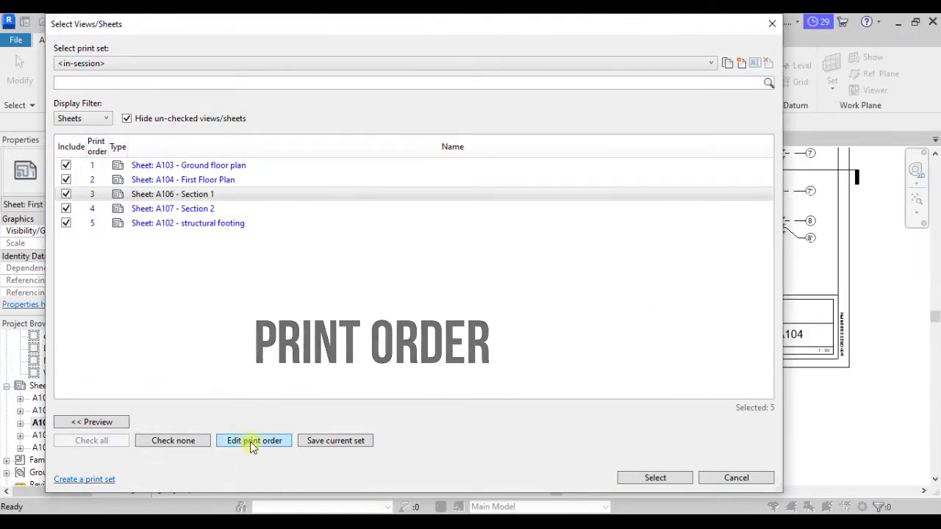
Edit the print order manually: move sheets A106 and A107 to the front, and move A103 and A104 back ahead of them.
left_click(251, 441)
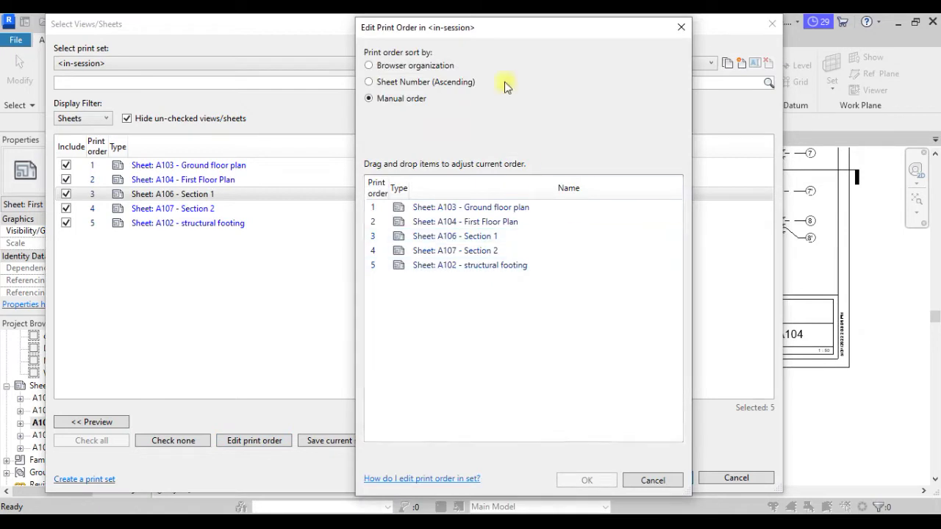
left_click_drag(511, 27, 549, 24)
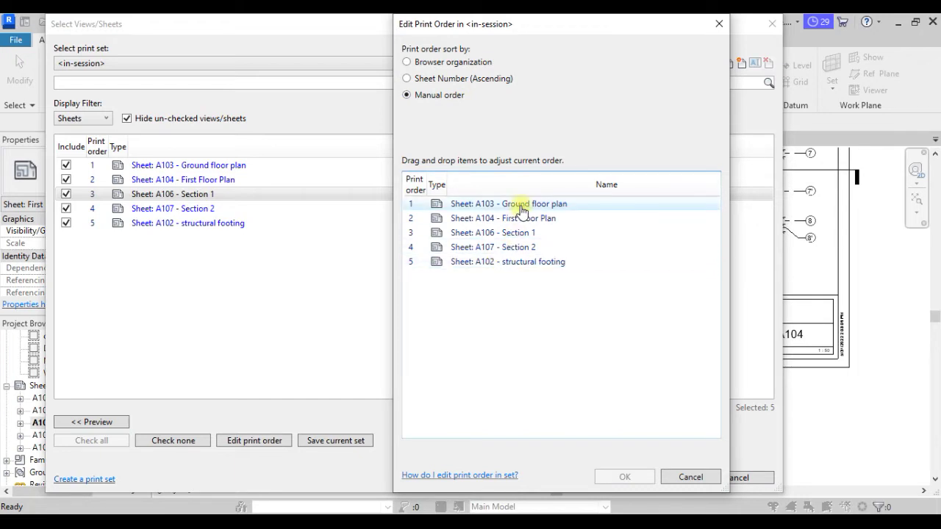
left_click_drag(517, 236, 512, 214)
left_click(516, 254)
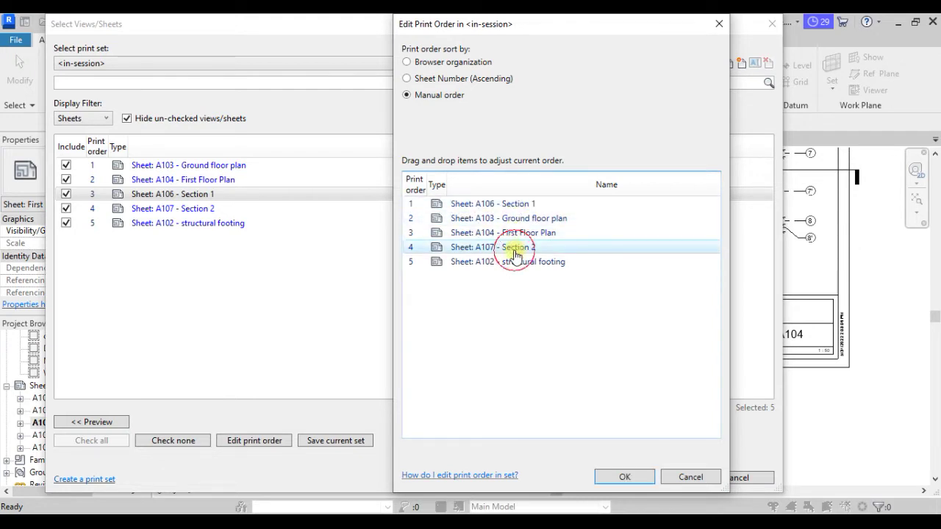
left_click_drag(516, 254, 519, 224)
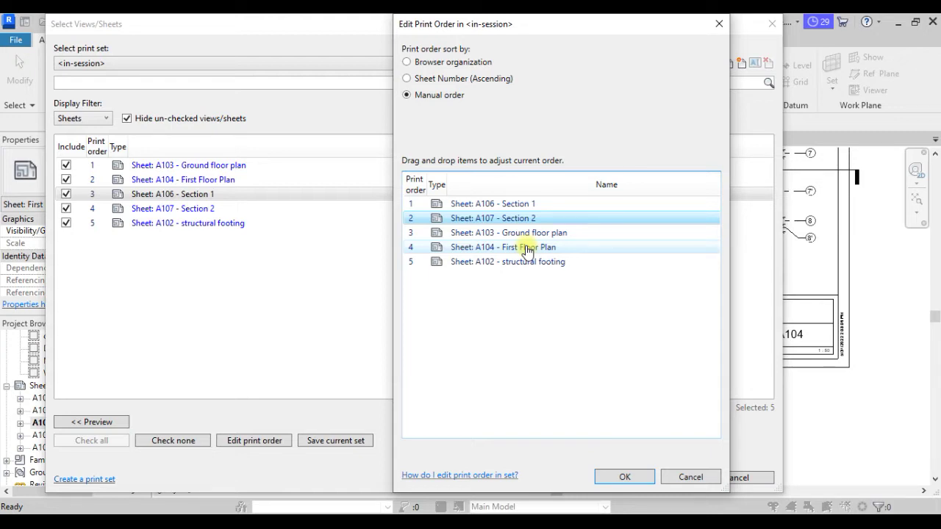
left_click_drag(525, 235, 537, 208)
left_click_drag(536, 245, 539, 218)
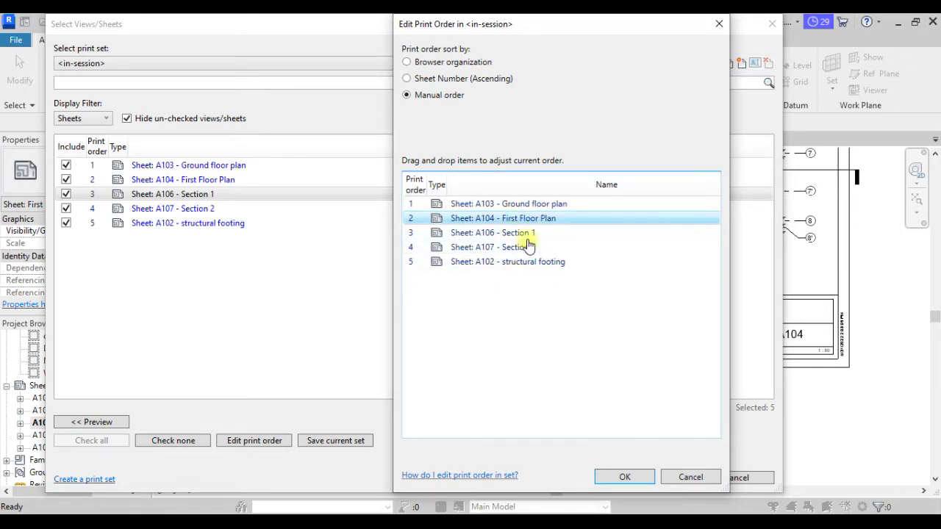
Try sorting the print order by ascending sheet number and by browser organization, and close the print order settings without applying.
left_click(422, 80)
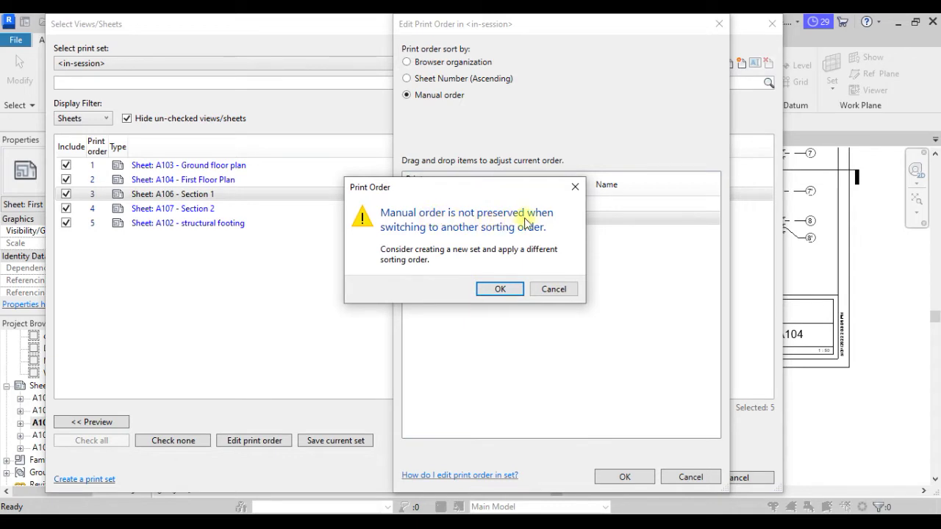
left_click(500, 291)
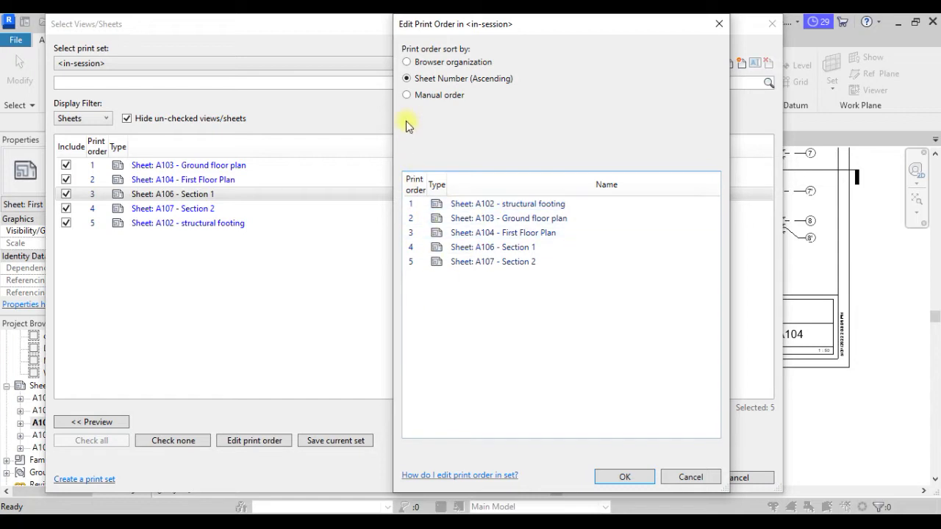
left_click(426, 65)
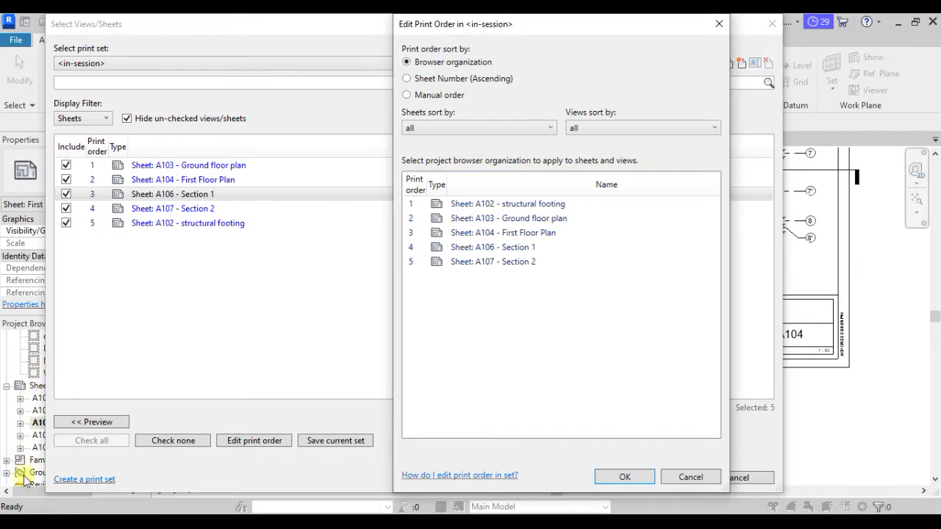
left_click(232, 43)
left_click(718, 31)
left_click_drag(399, 25, 647, 33)
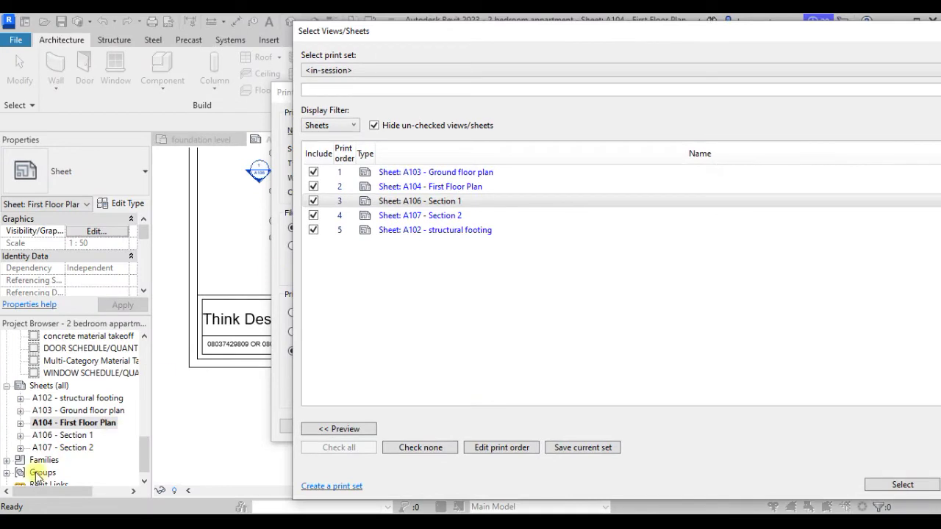
Reopen the print order settings, sort by browser organization to compare with the Project Browser's sheet list, and return to the views/sheets selection.
left_click(503, 448)
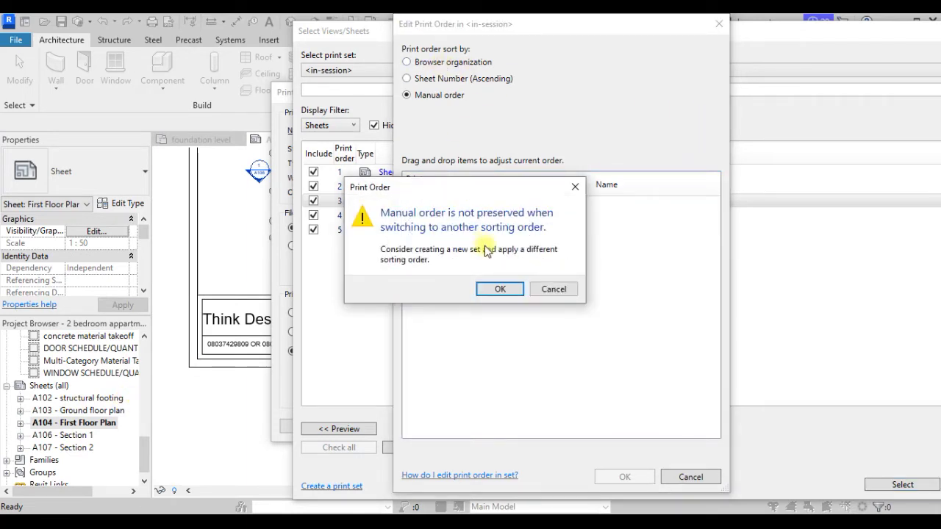
left_click(512, 289)
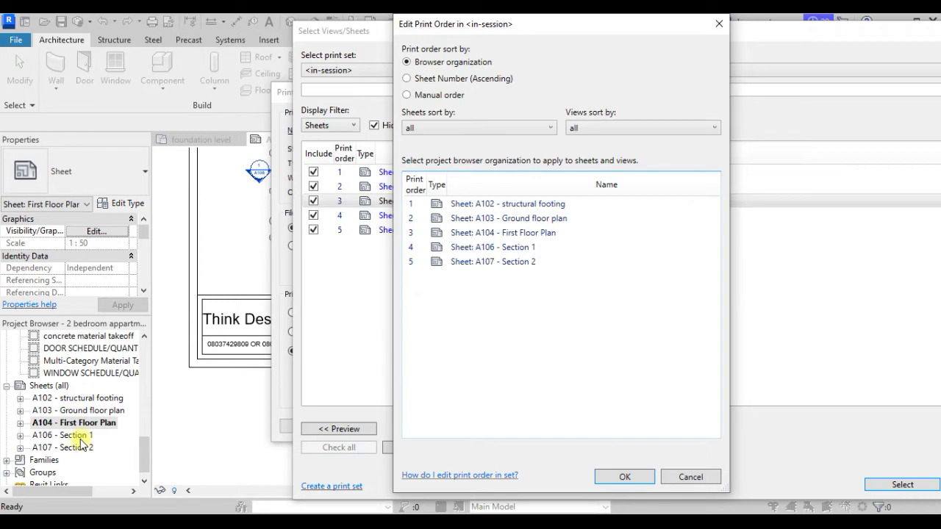
left_click(519, 264)
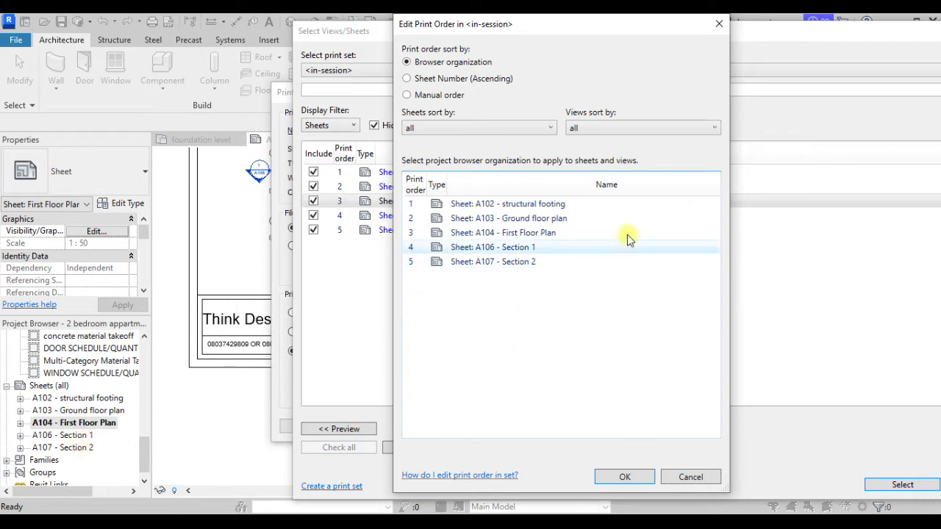
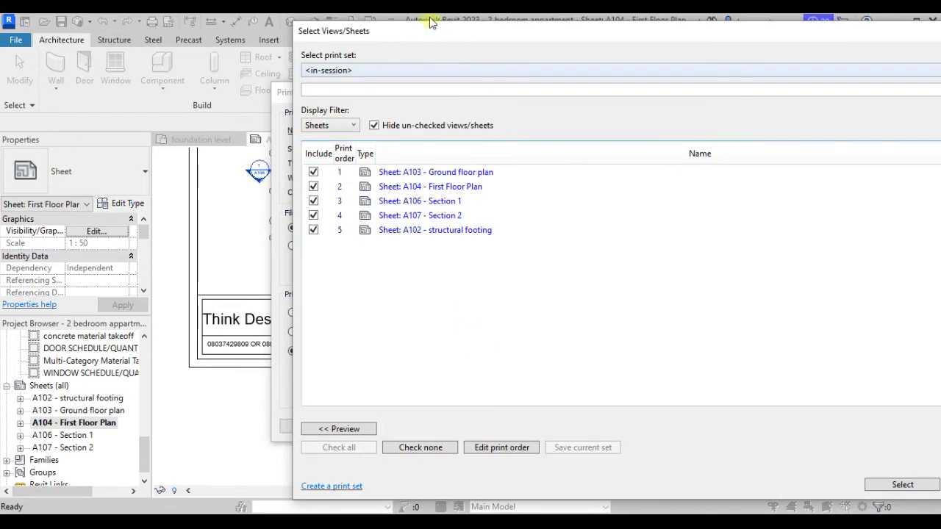
left_click_drag(429, 32, 197, 29)
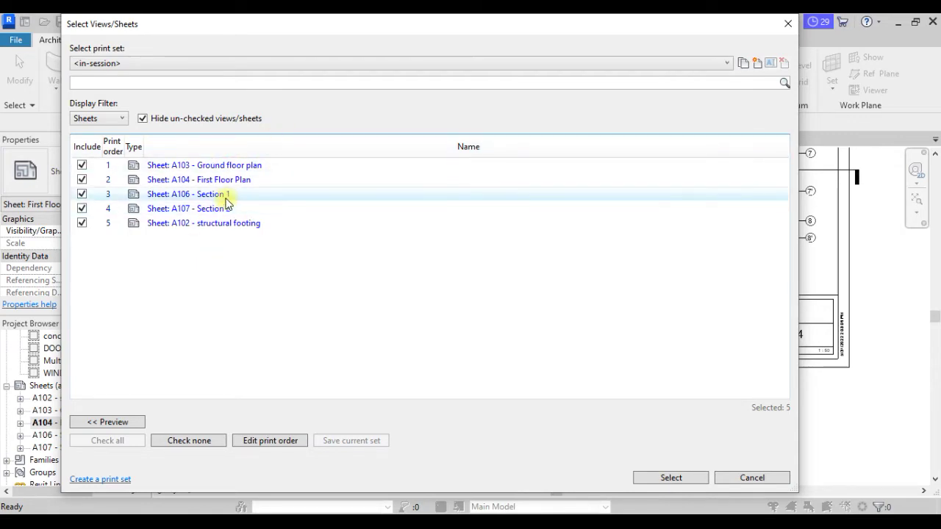
Duplicate the in-session print set under the name "tutorial print".
left_click(744, 63)
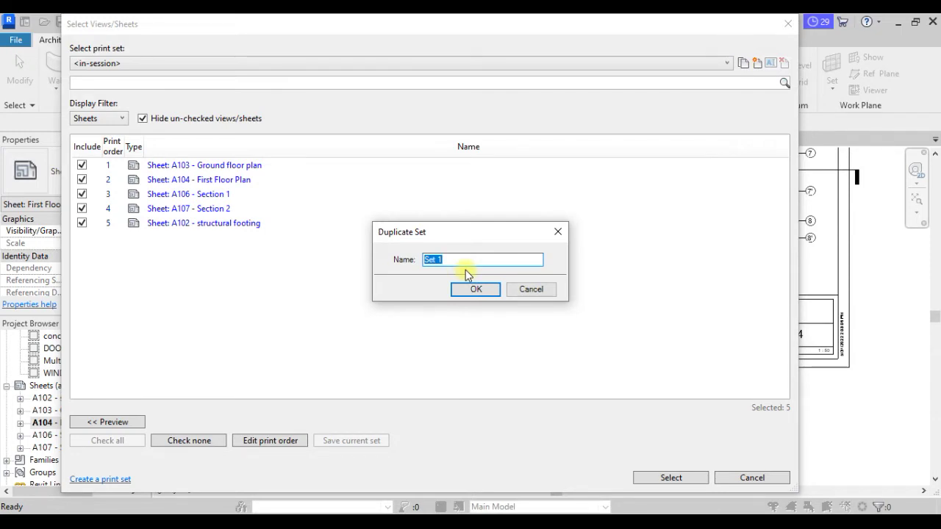
type("tutorial print")
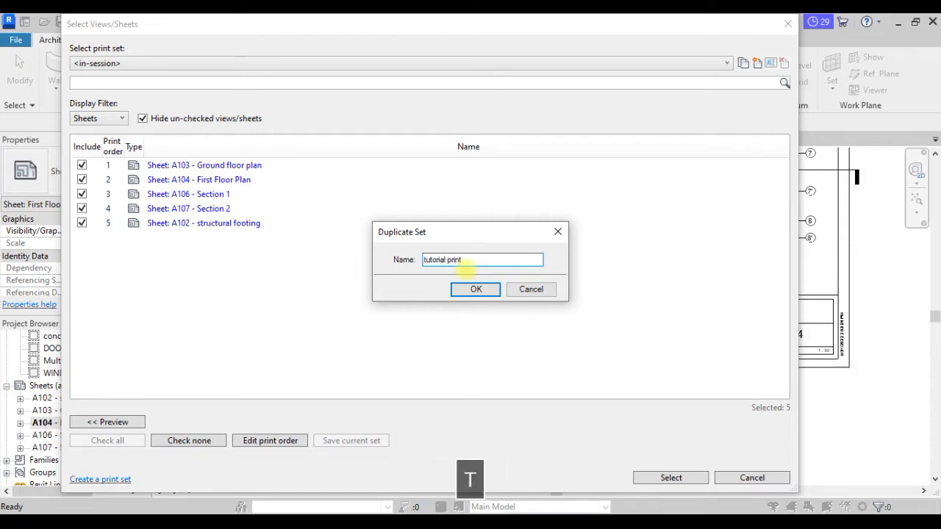
key("Return")
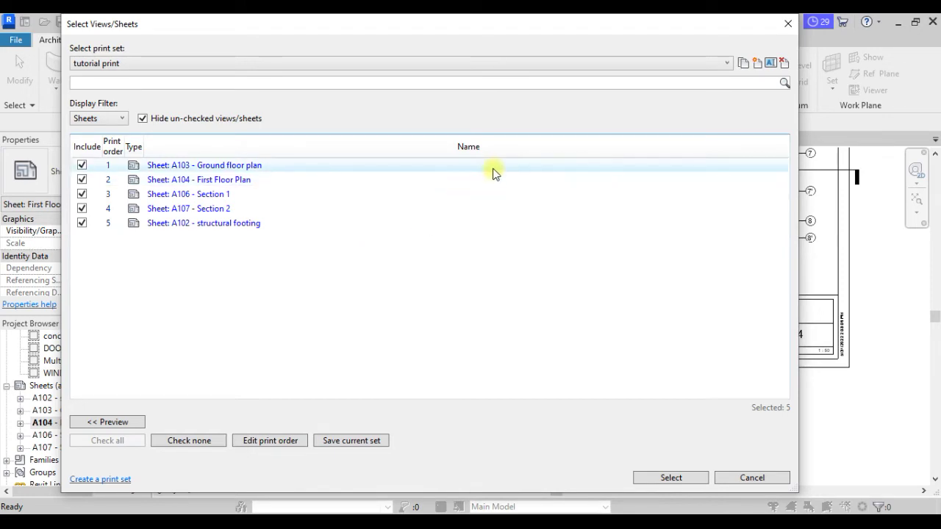
Filter the list to 3D views, show the unchecked ones, and include {3D}, 3D View 1 and 3D View 2 in the selection.
left_click(109, 120)
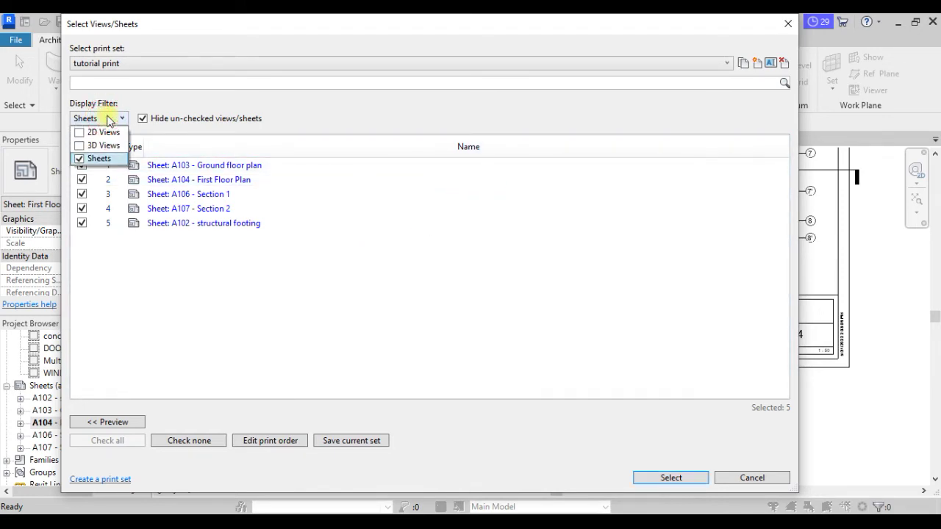
left_click(80, 145)
left_click(82, 158)
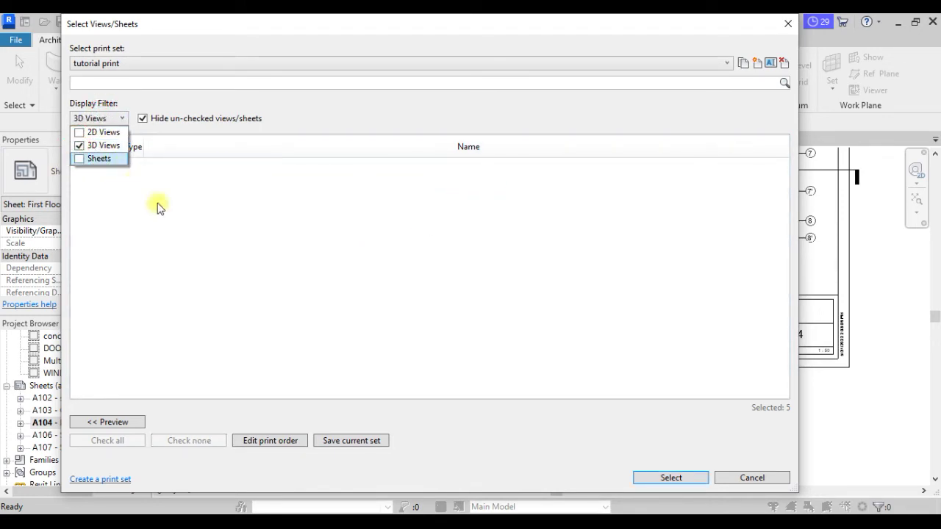
left_click(142, 118)
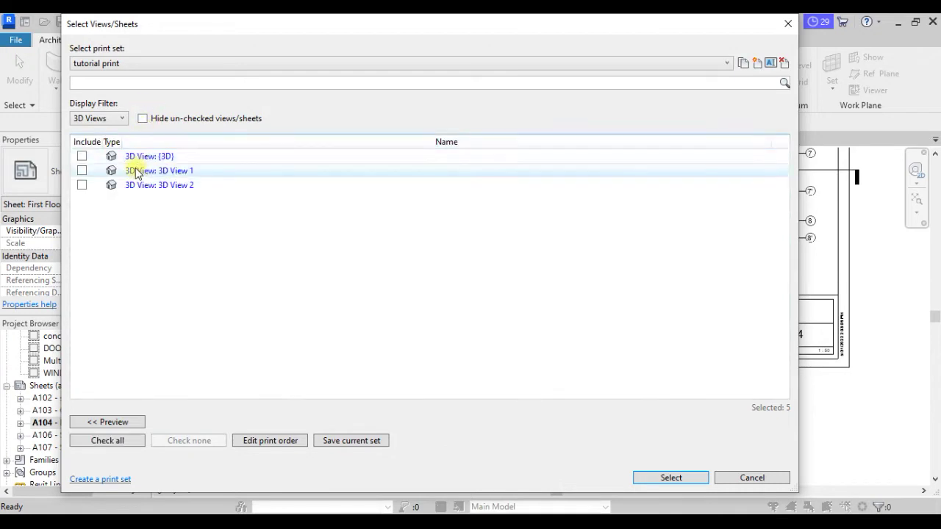
left_click(82, 155)
left_click(82, 171)
left_click(81, 184)
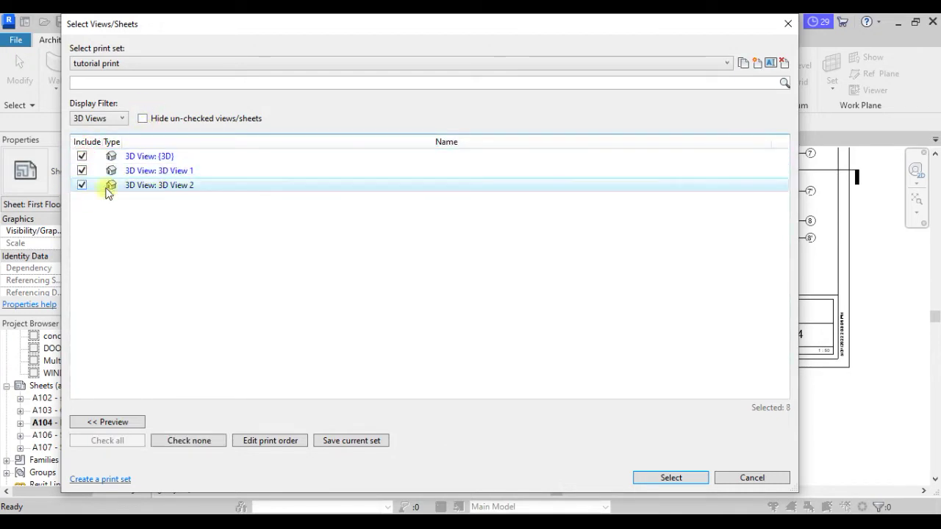
Duplicate the print set with the three 3D views included under the name "3d".
left_click(743, 64)
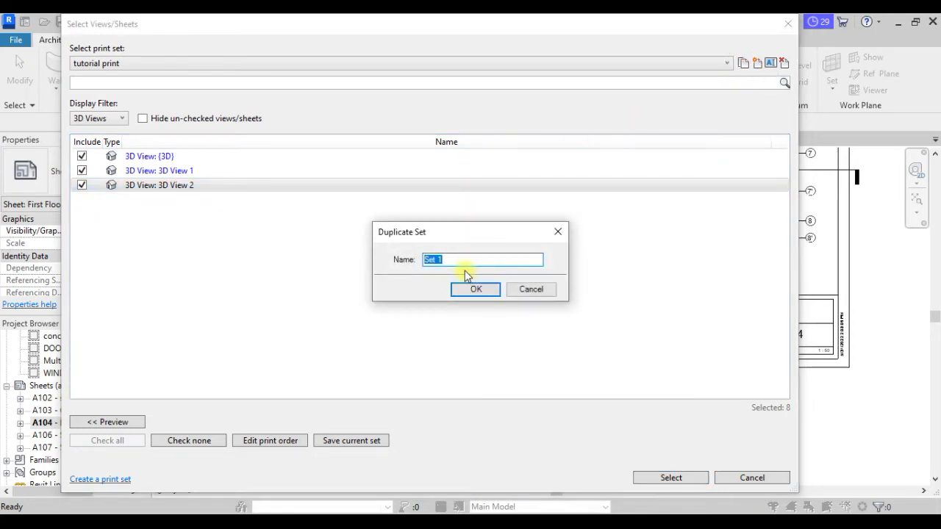
type("w")
key("BackSpace")
type("2")
key("BackSpace")
type("3d")
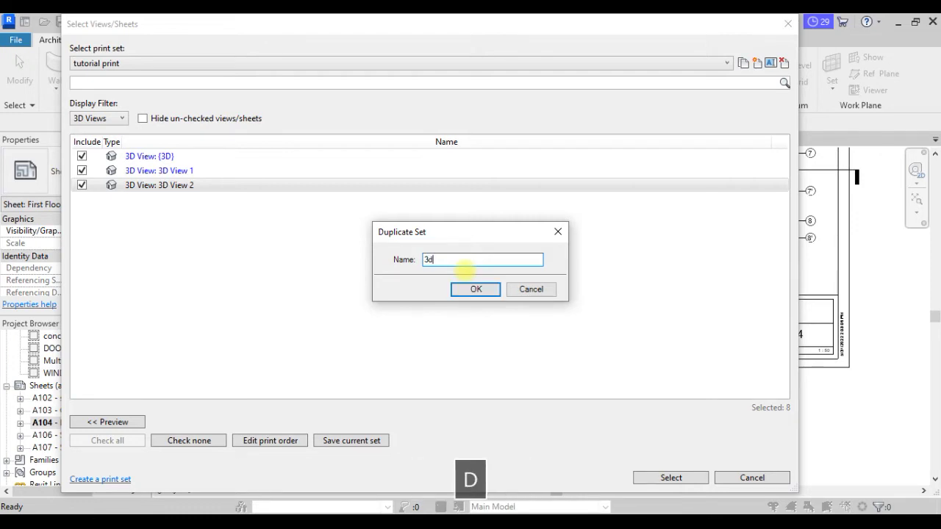
key("Return")
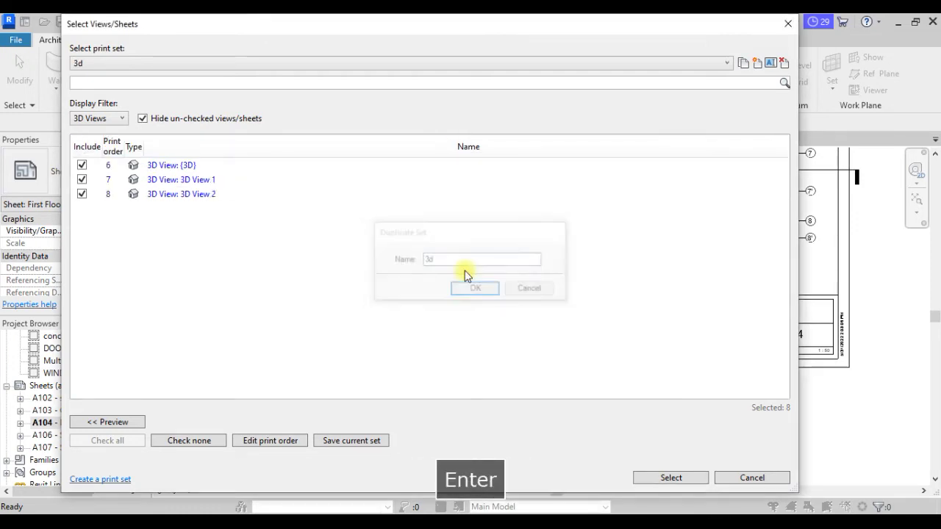
Switch to the "tutorial print" set and filter its list to show only sheets.
left_click(510, 63)
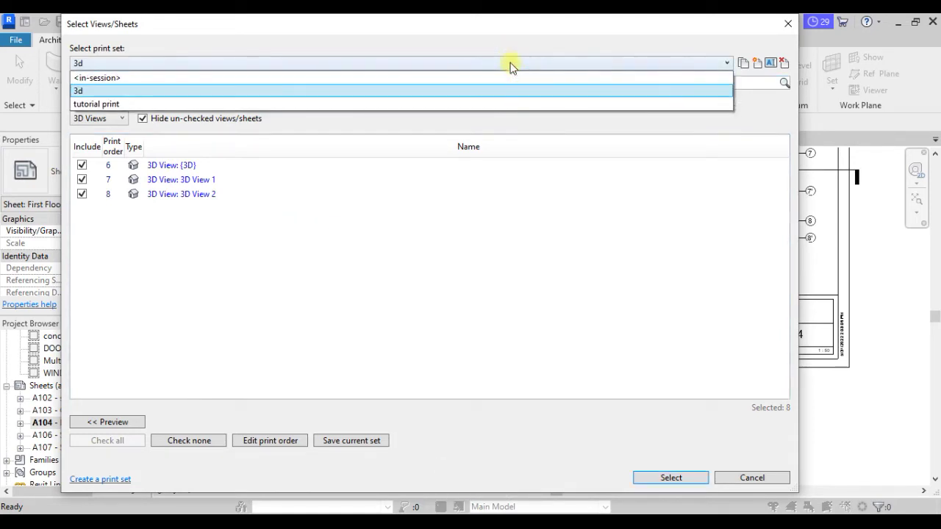
left_click(153, 105)
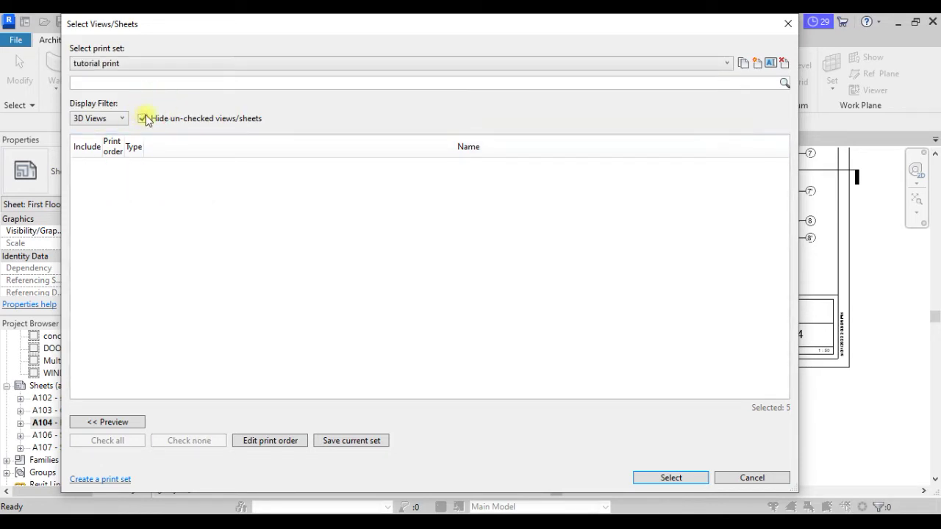
left_click(116, 118)
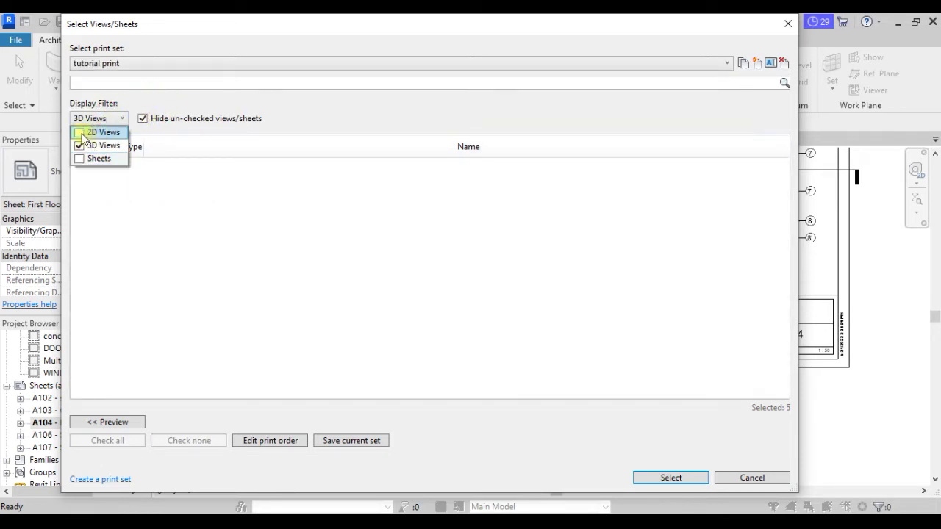
left_click(79, 133)
left_click(80, 145)
left_click(152, 142)
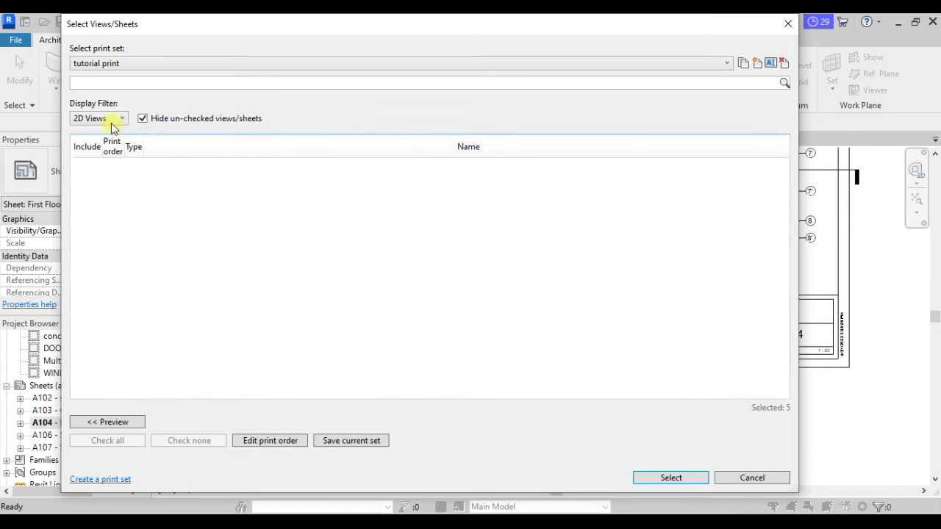
left_click(99, 118)
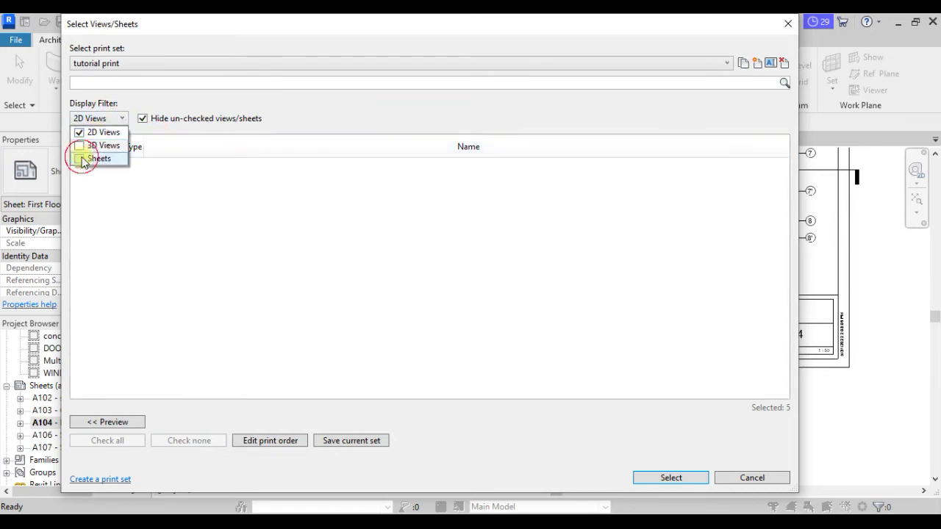
left_click(79, 159)
left_click(79, 132)
left_click(294, 211)
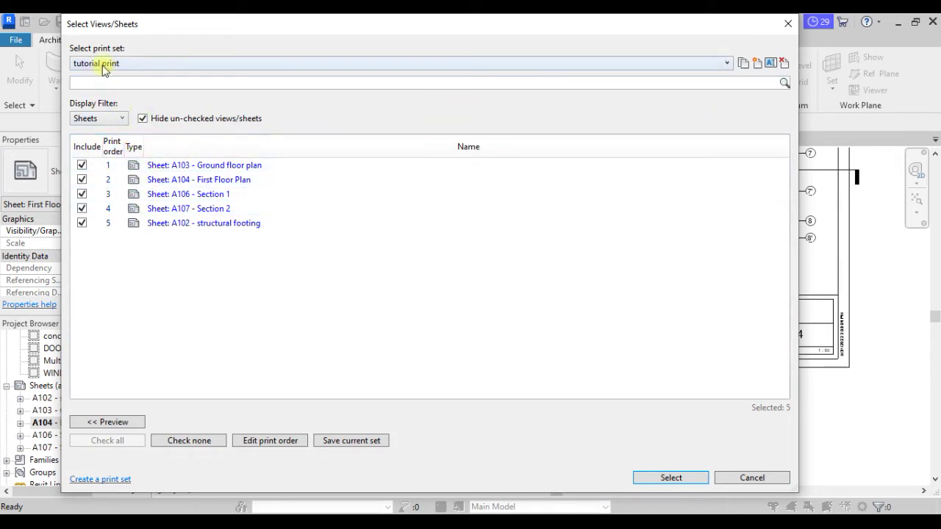
Rename the print set to "tutorial print 1" and select it for printing, declining to save the settings for future sessions.
left_click(774, 64)
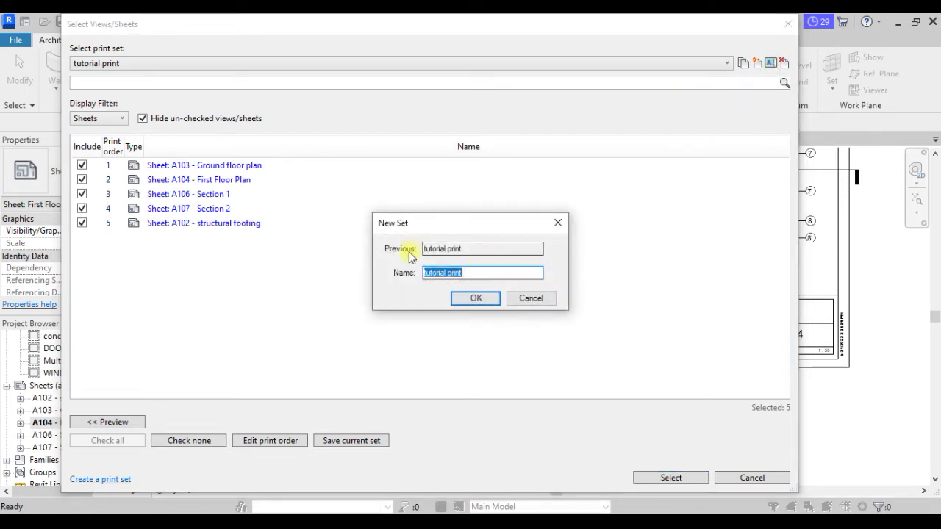
left_click(467, 275)
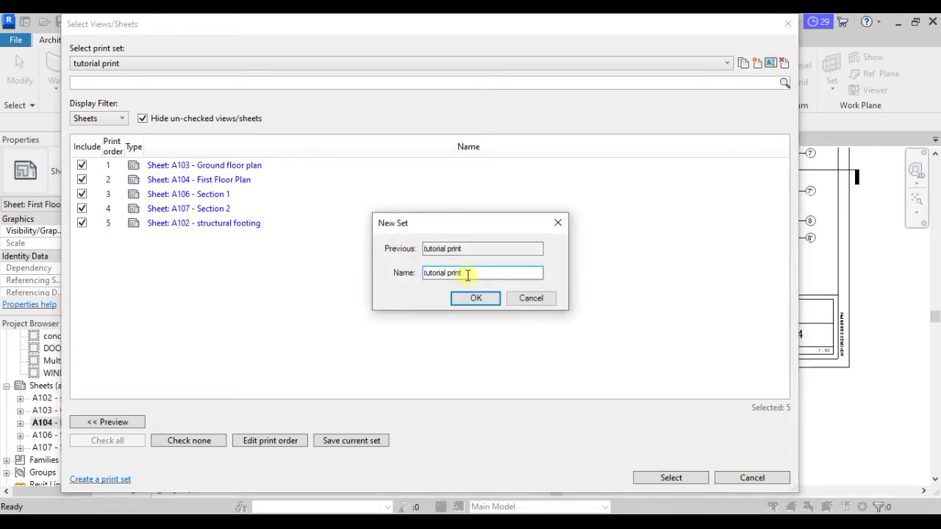
type("1")
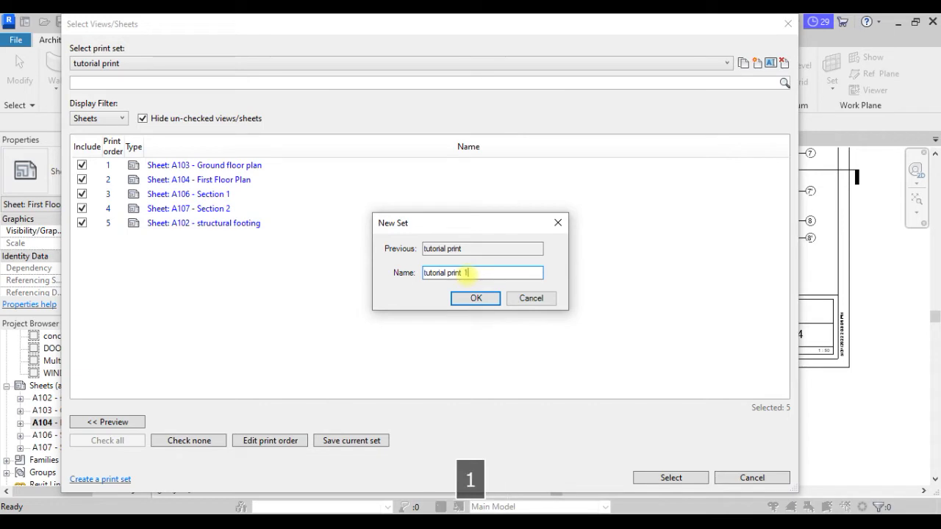
left_click(481, 298)
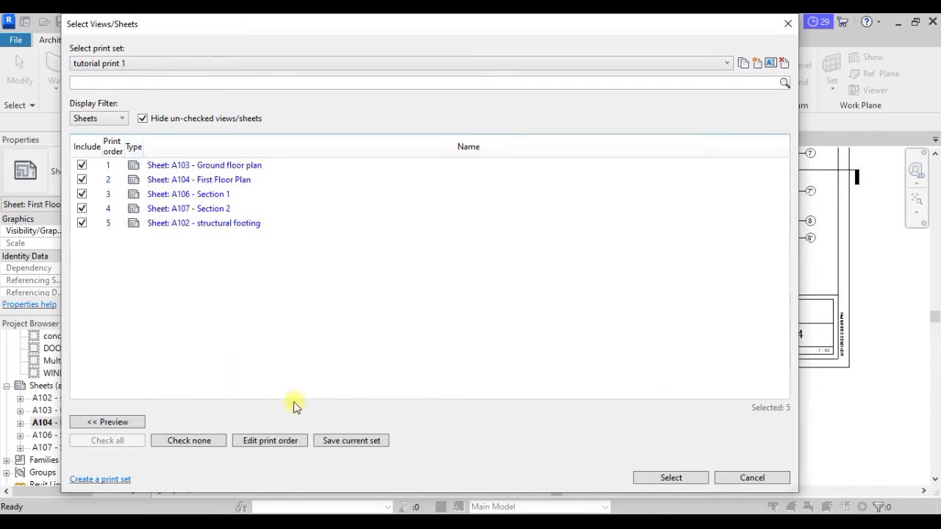
left_click(663, 478)
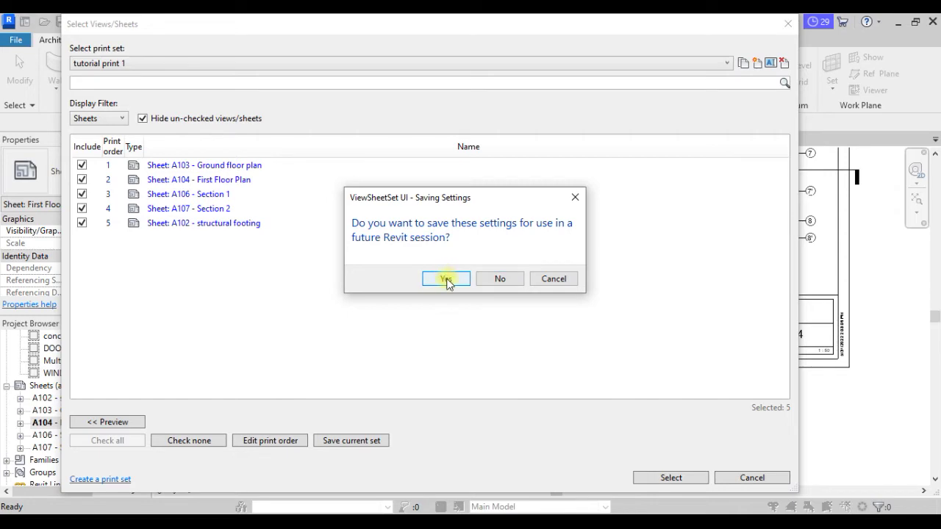
left_click(498, 277)
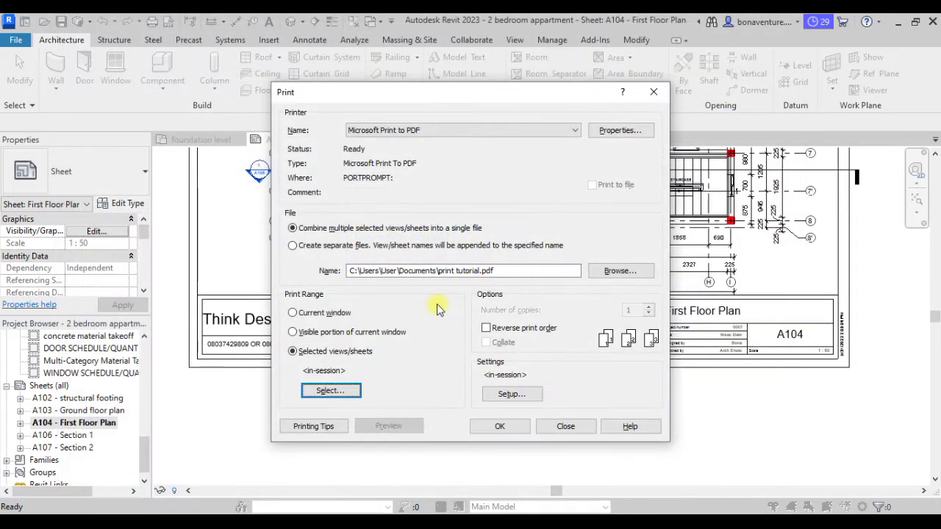
Open the print setup, choose A3 as the paper size, and keep the in-session setup.
left_click(508, 394)
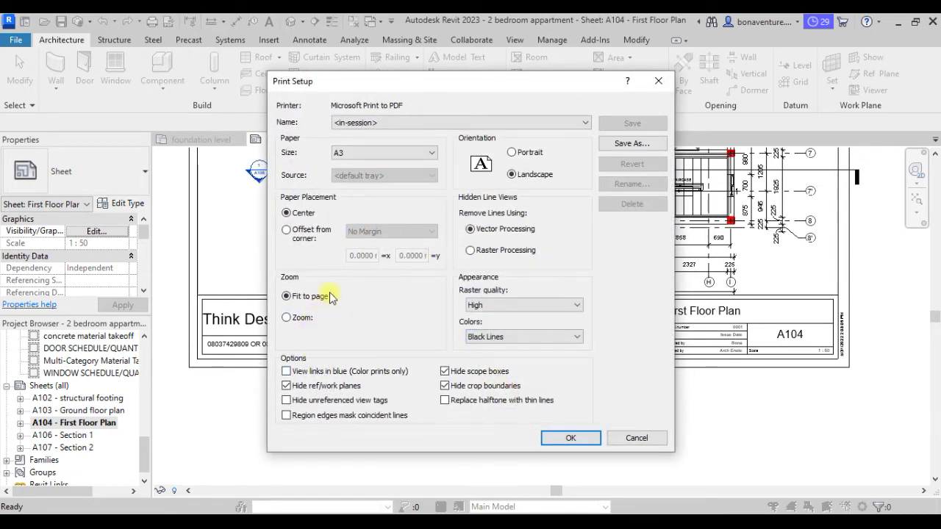
left_click(384, 153)
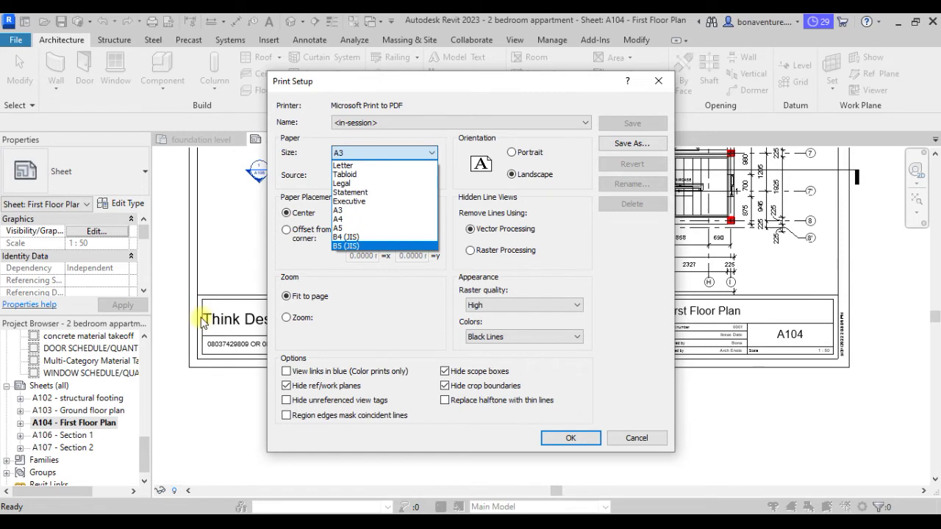
left_click(346, 210)
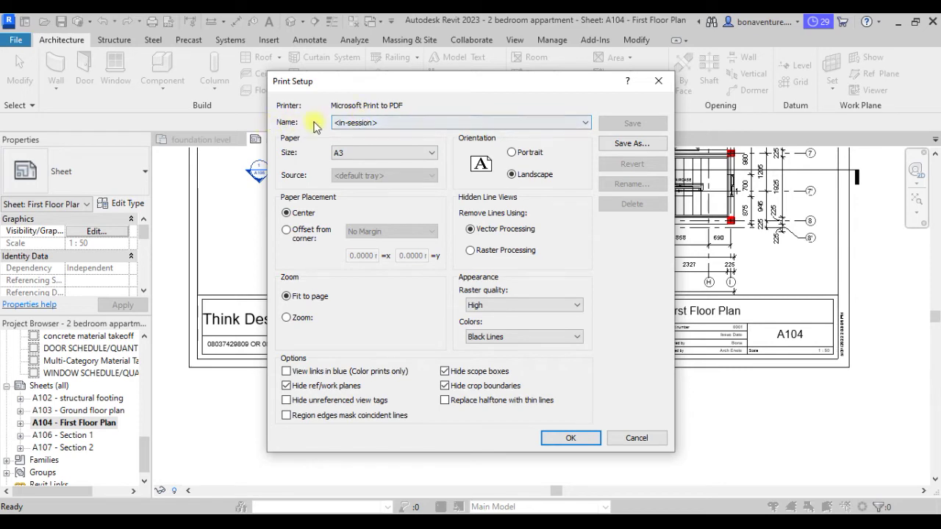
left_click(364, 123)
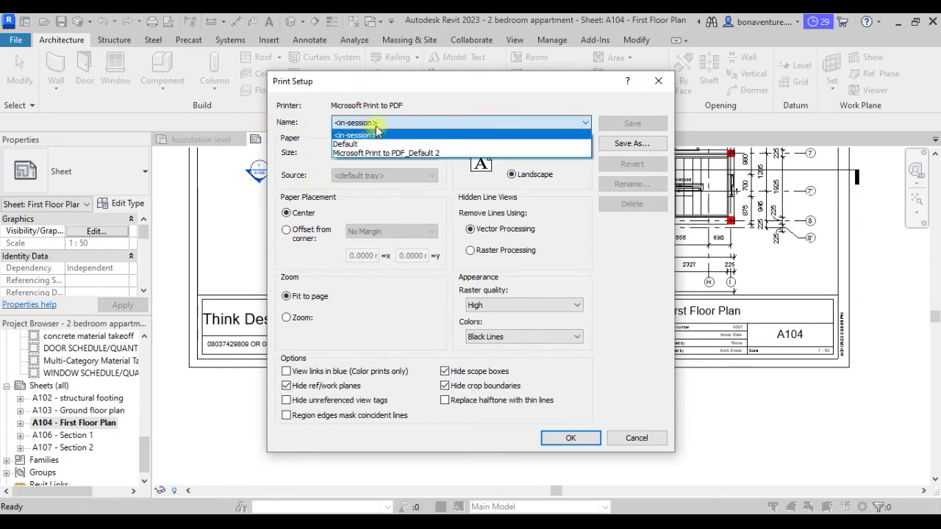
left_click(376, 126)
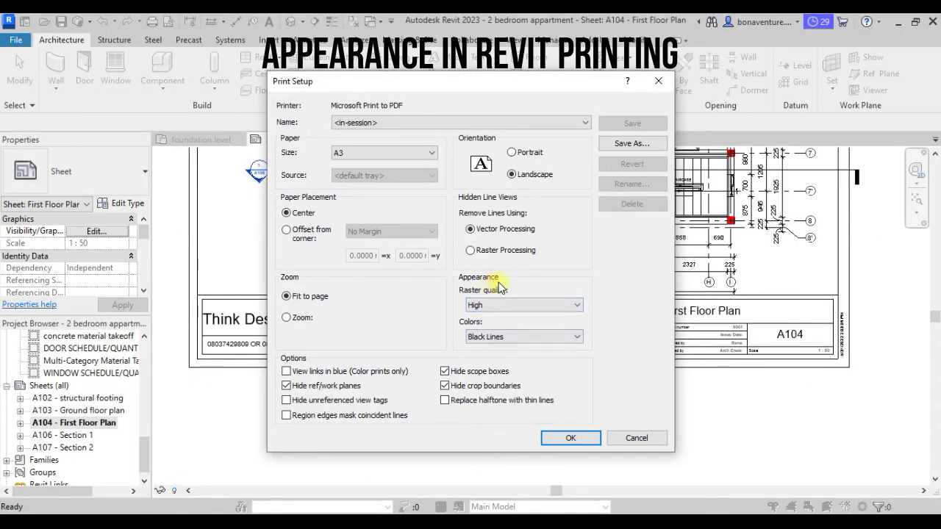
Try the Low raster quality, set it back to High, and keep the colors at Black Lines.
left_click(504, 304)
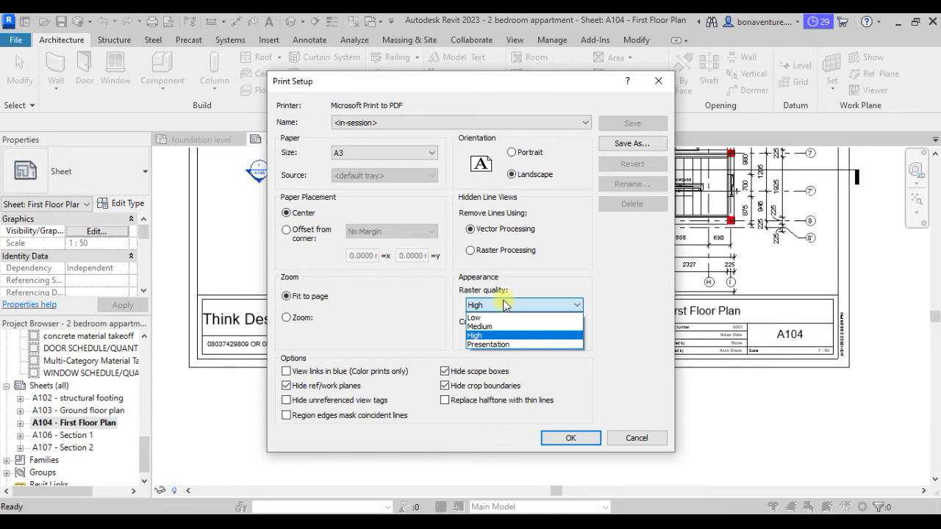
left_click(478, 318)
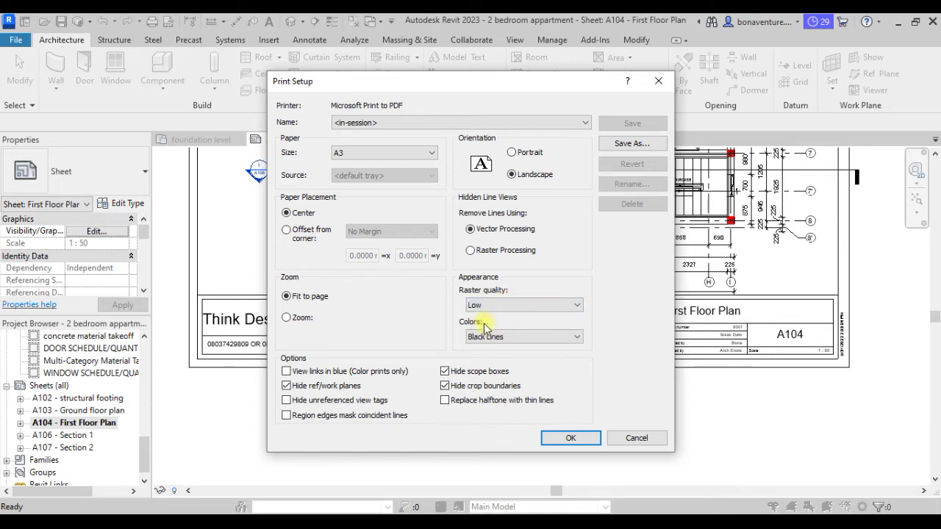
left_click(516, 308)
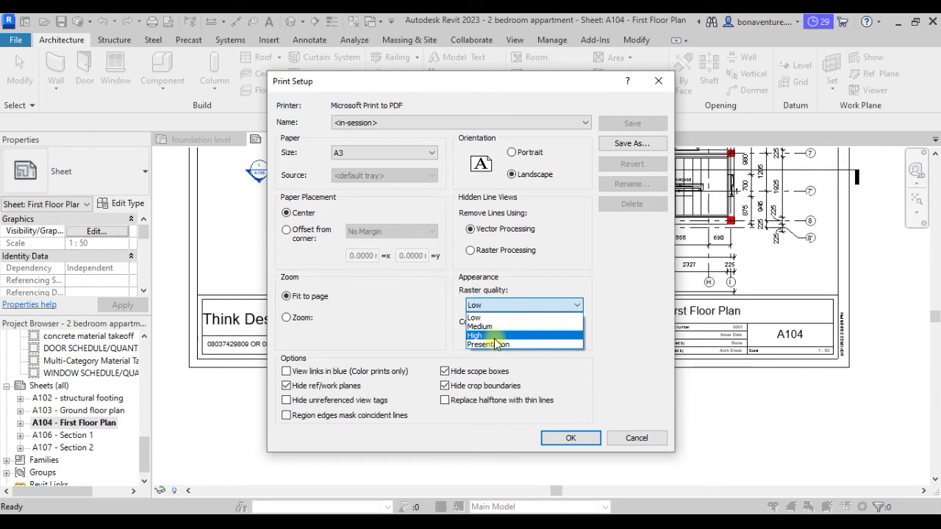
left_click(492, 335)
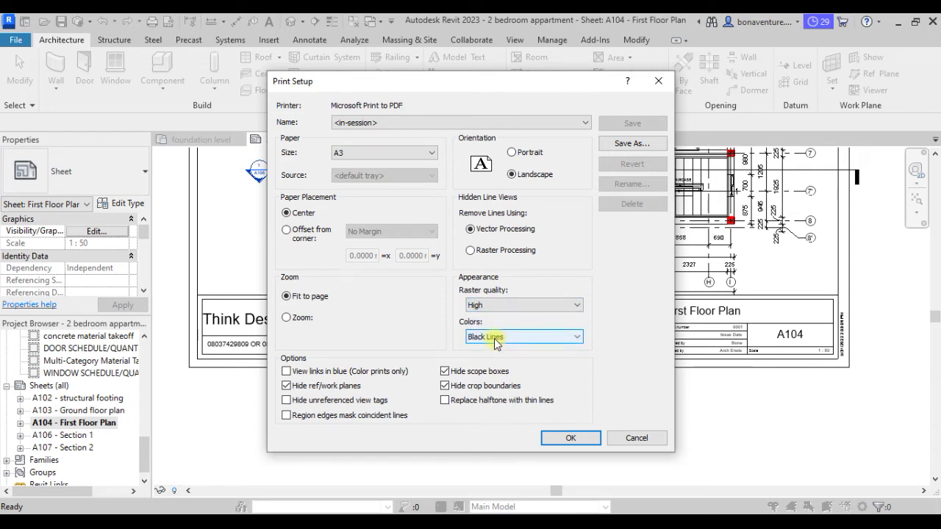
left_click(491, 339)
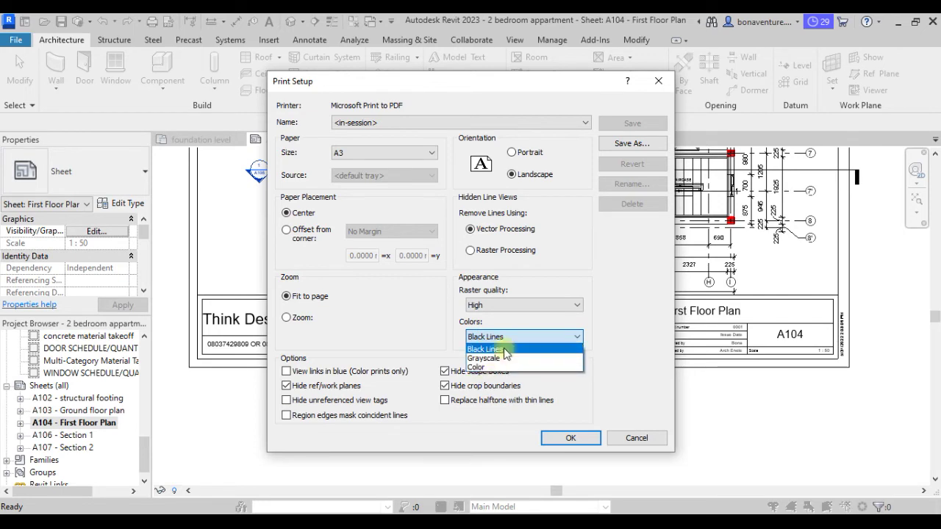
left_click(507, 341)
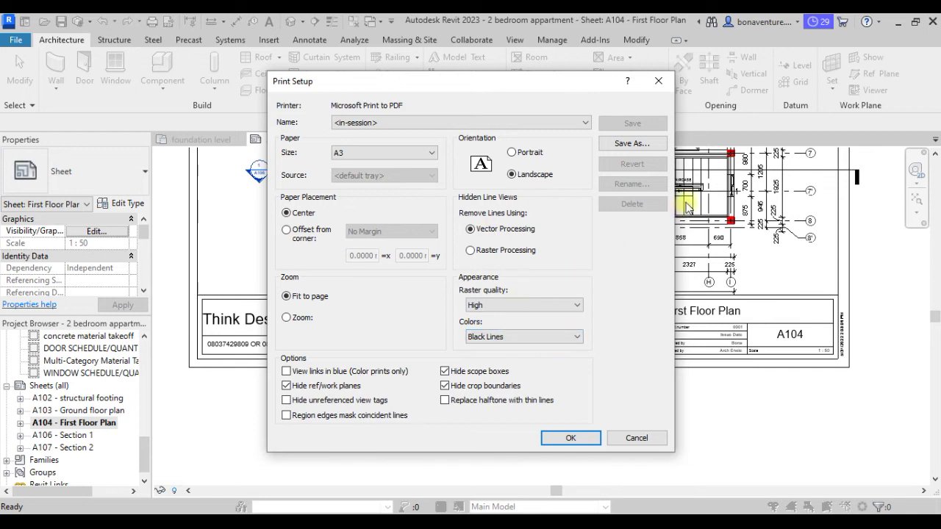
Start saving the print setup under a new name, cancel that, and accept the in-session print setup.
left_click(632, 143)
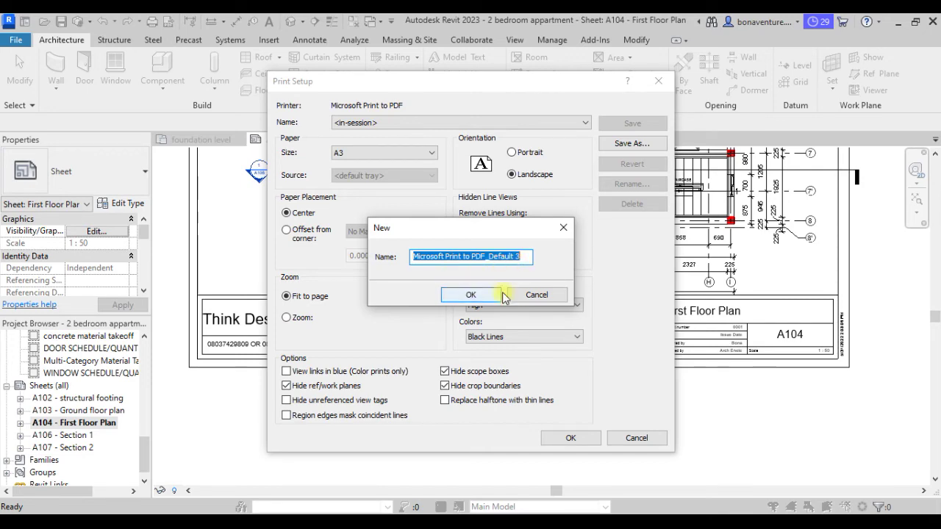
left_click(537, 295)
left_click(588, 441)
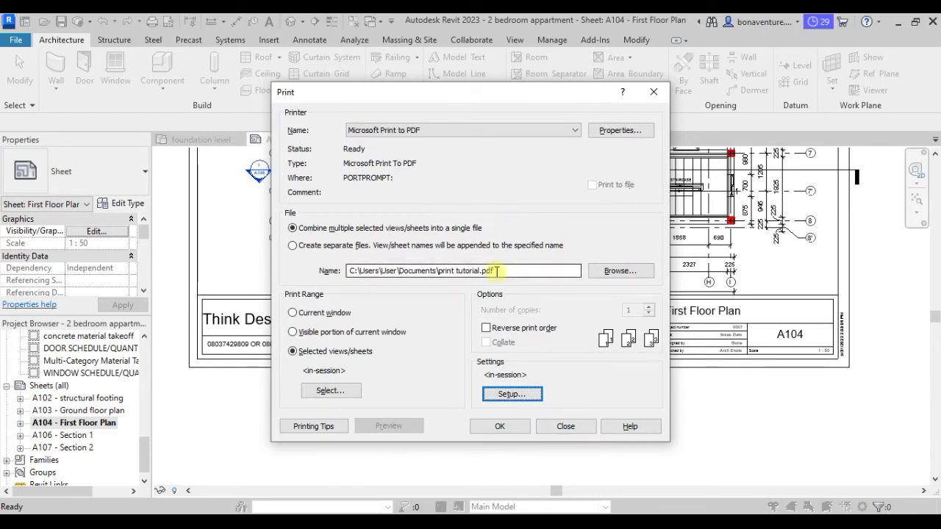
Print the selected sheets to a PDF file named "print main".
left_click(490, 426)
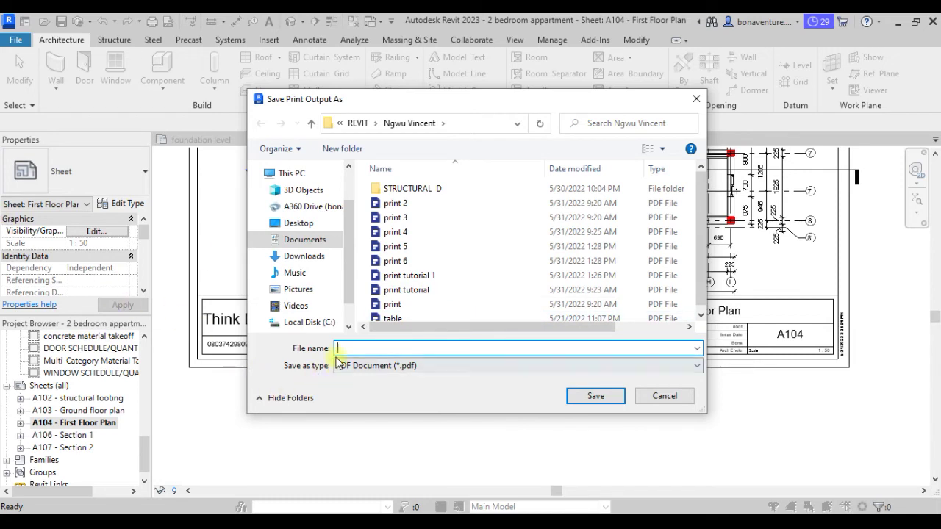
type("print ")
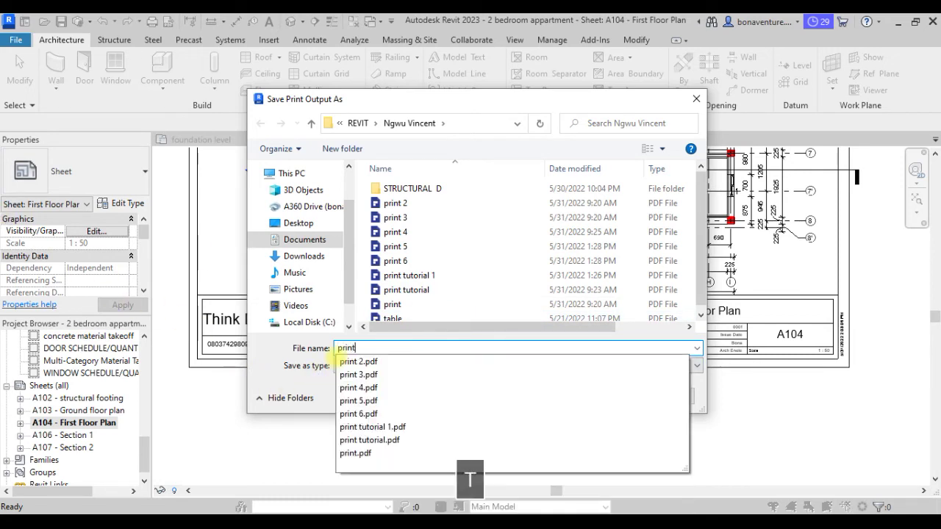
type("main")
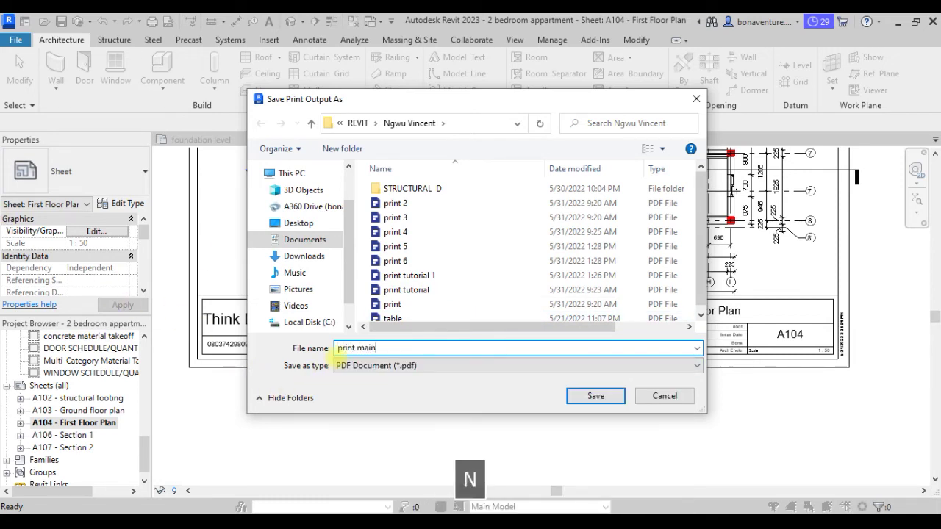
left_click(585, 395)
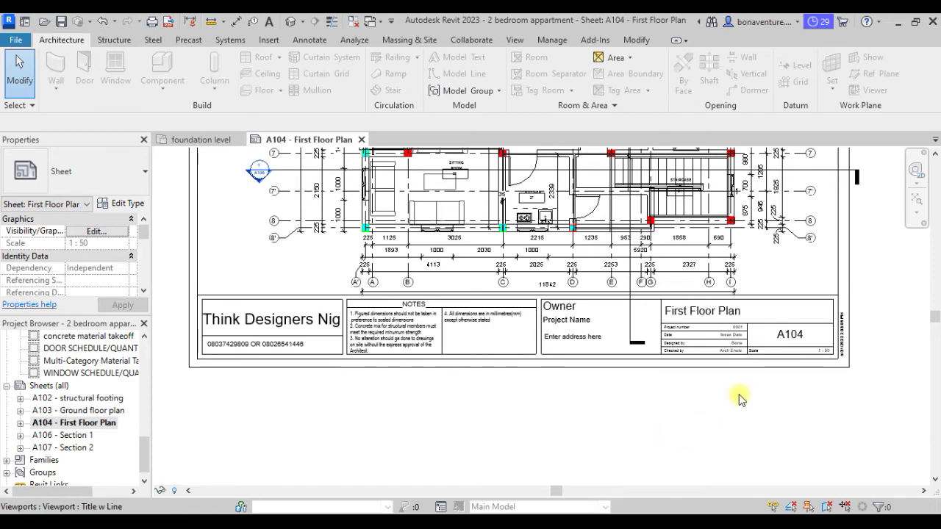
Reopen the print settings and choose to create separate files for the selected views and sheets.
scroll(563, 374, "down", 5)
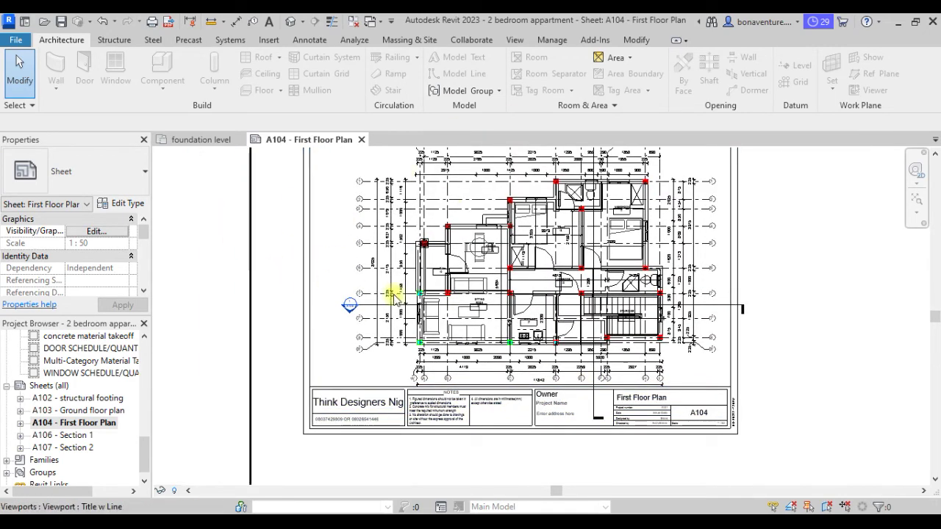
key("ctrl+p")
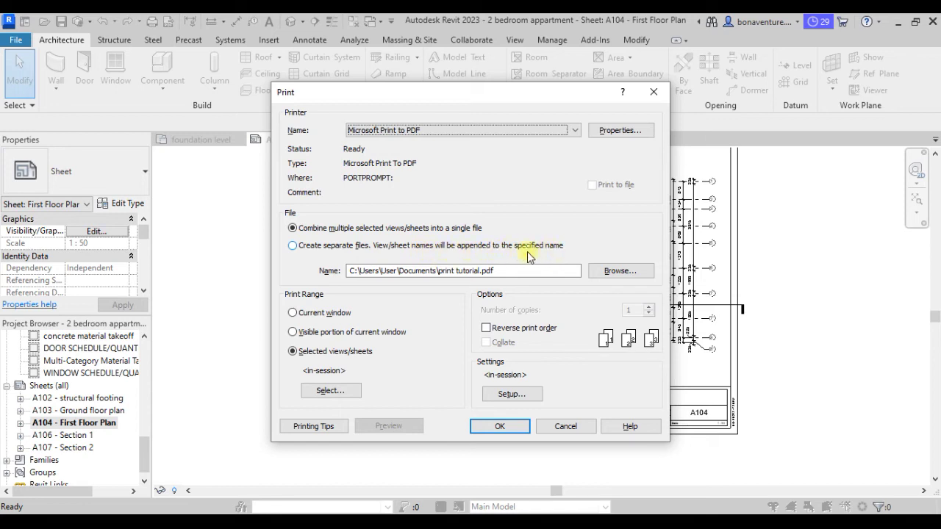
left_click(302, 250)
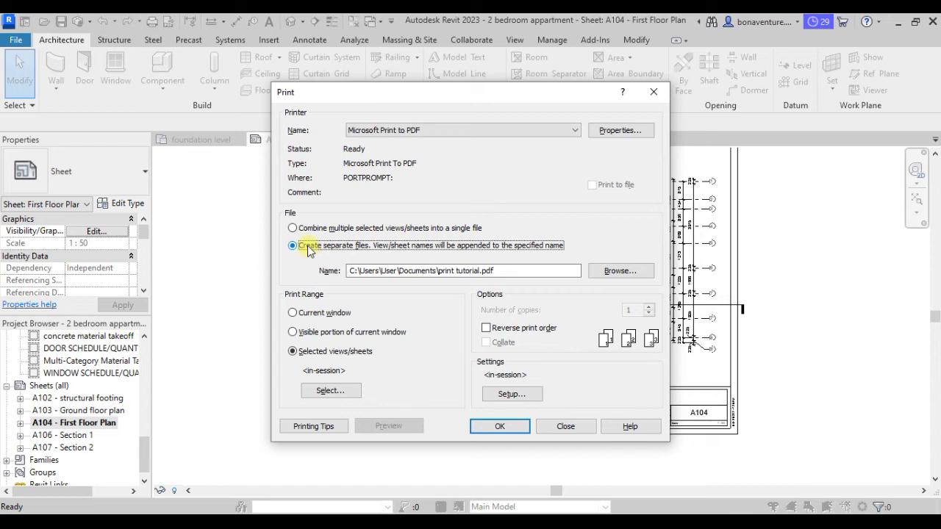
Compare the combined and separate file options, keep separate files, and start printing the selected sheets.
left_click(304, 228)
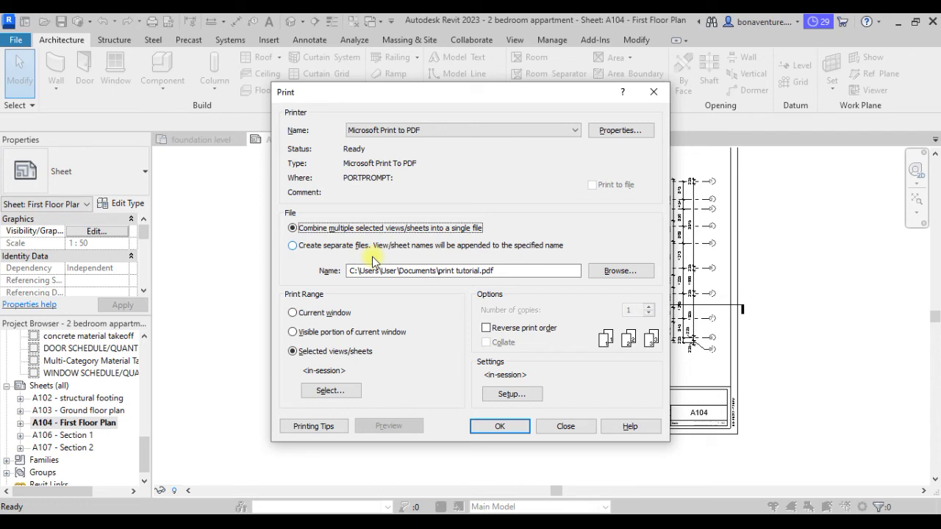
left_click(309, 246)
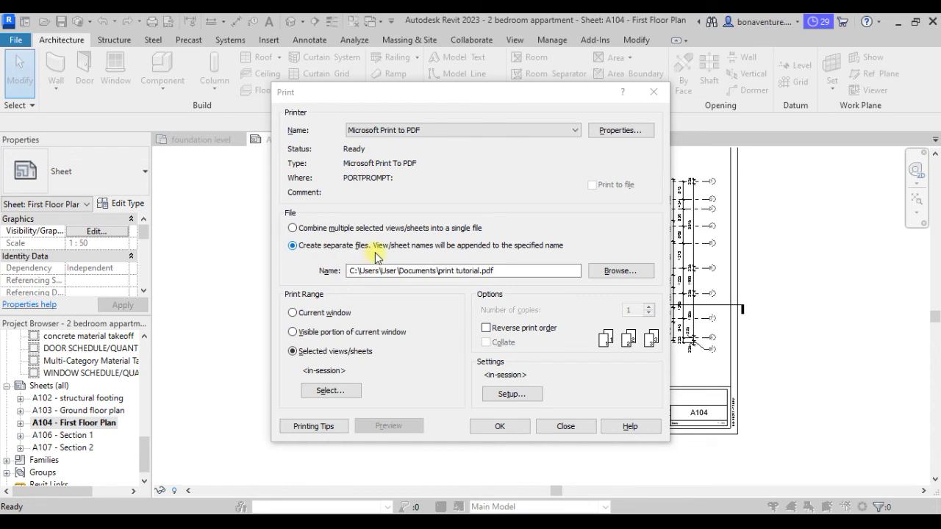
left_click(516, 427)
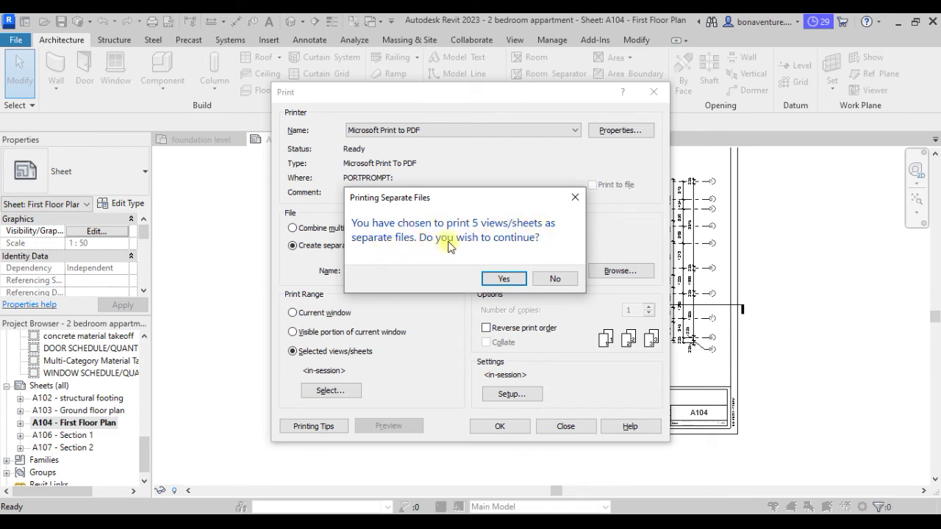
left_click(503, 279)
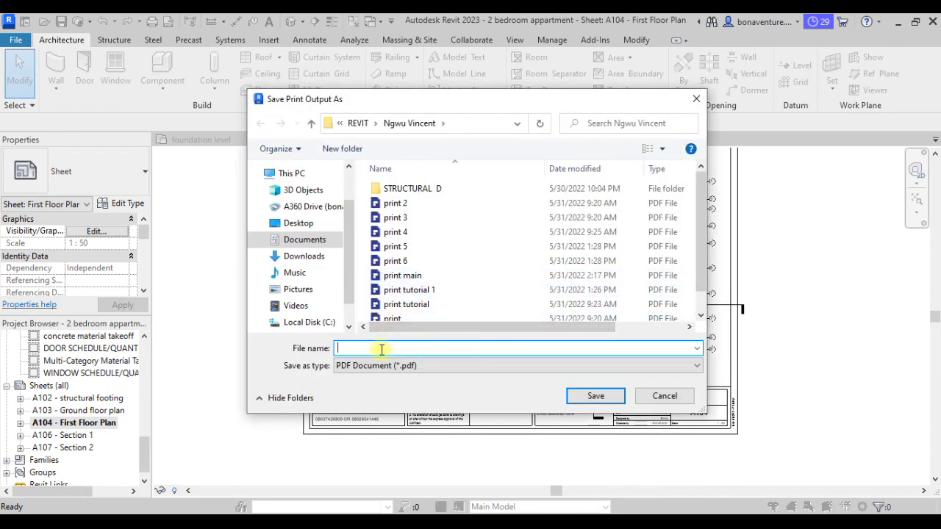
Save the first two sheets' PDF outputs as "p 1" and "p2".
type("pri")
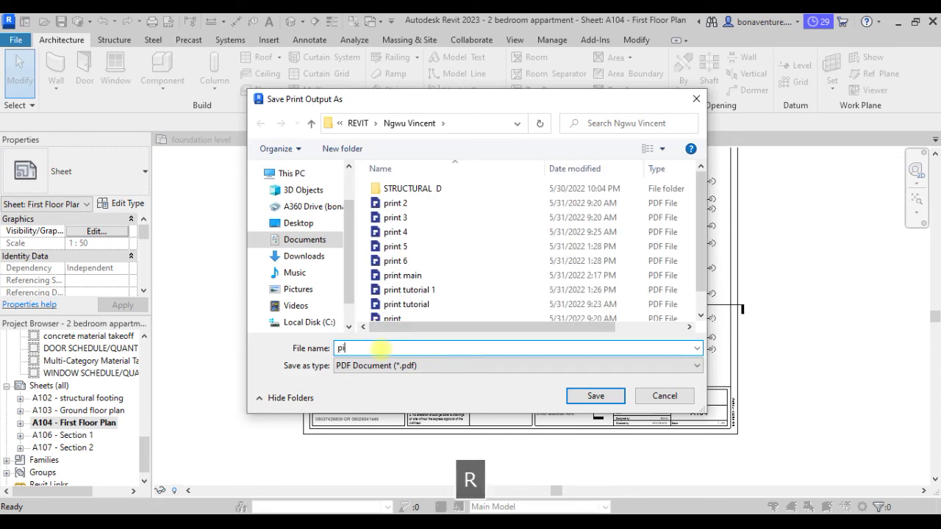
key("BackSpace")
key("BackSpace")
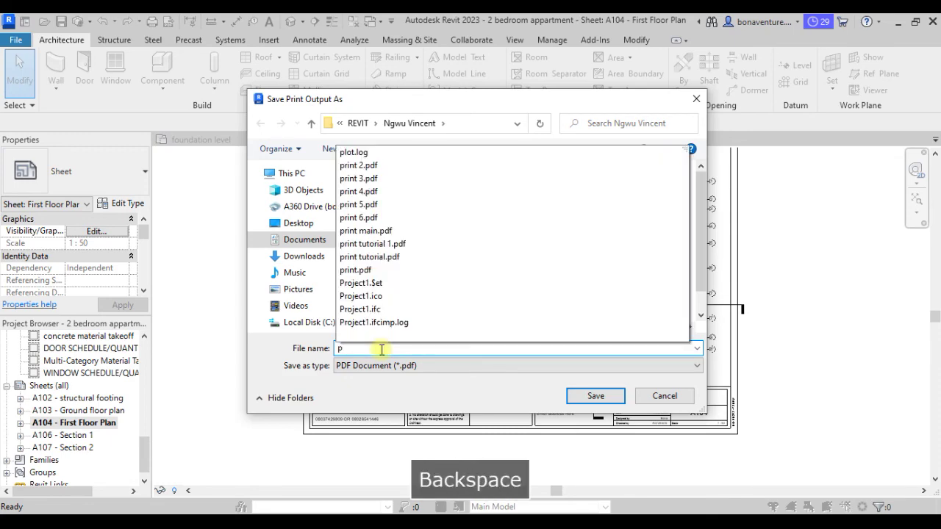
type("1")
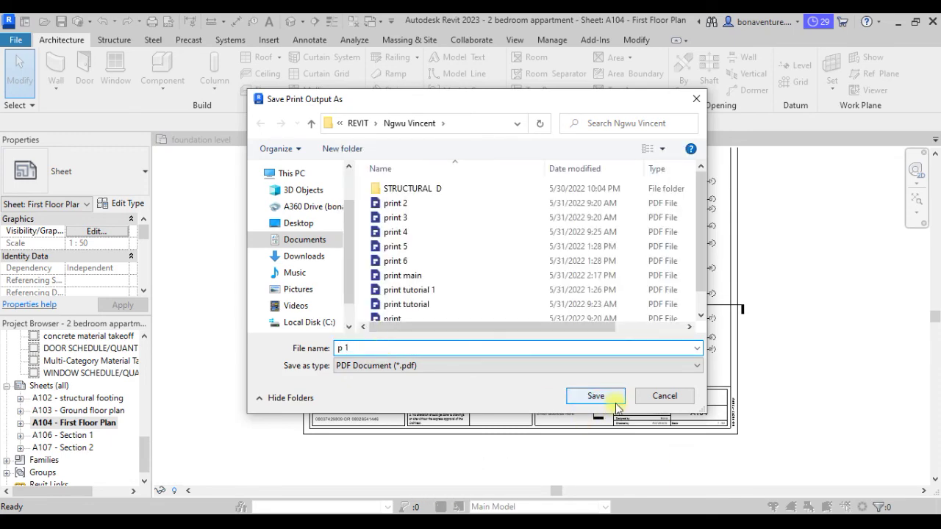
left_click(595, 397)
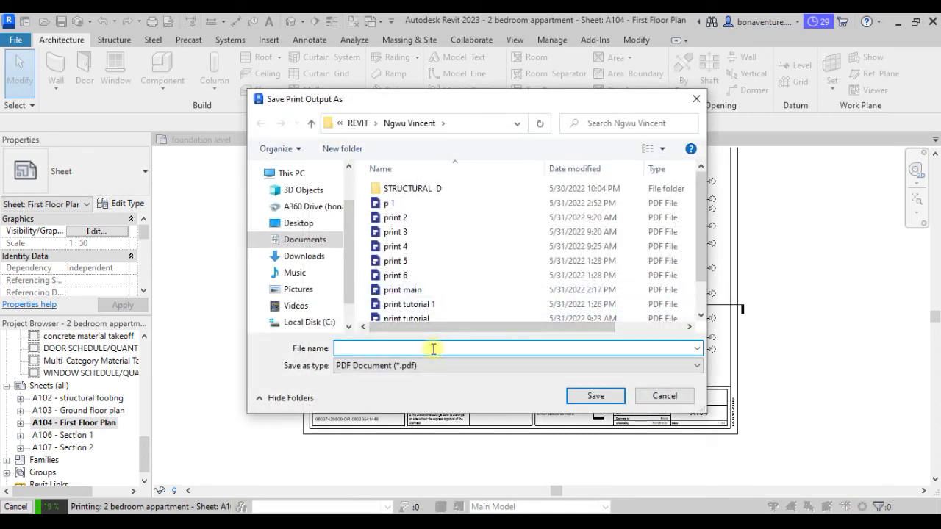
type("p2")
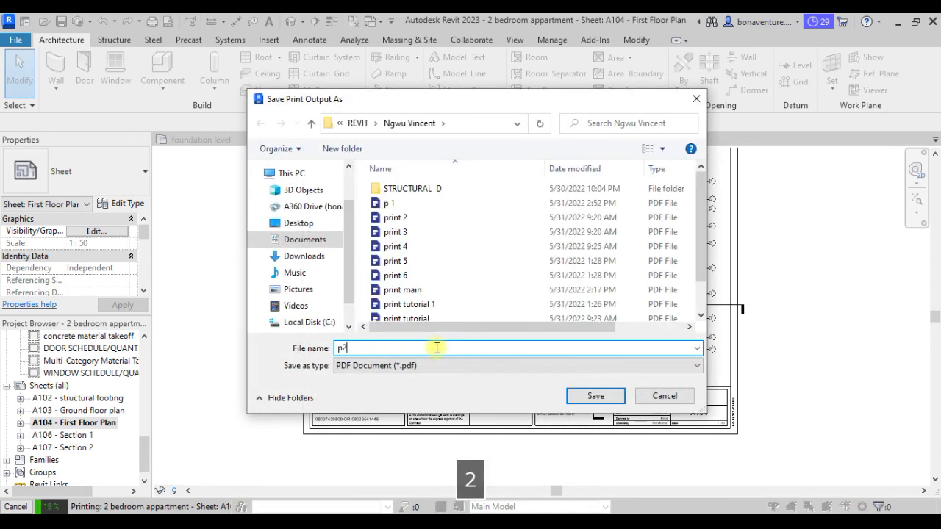
key("Return")
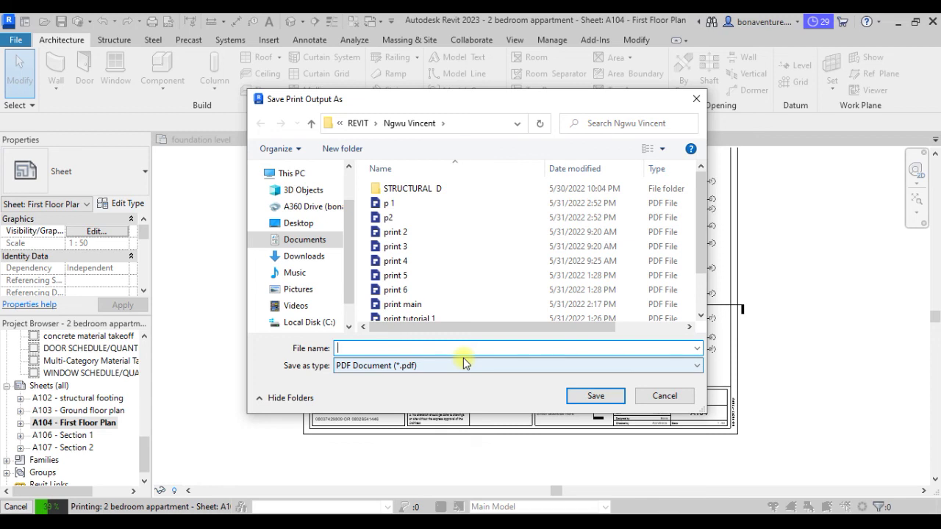
Cancel saving the remaining sheets' PDF outputs and return to the First Floor Plan sheet.
left_click(601, 398)
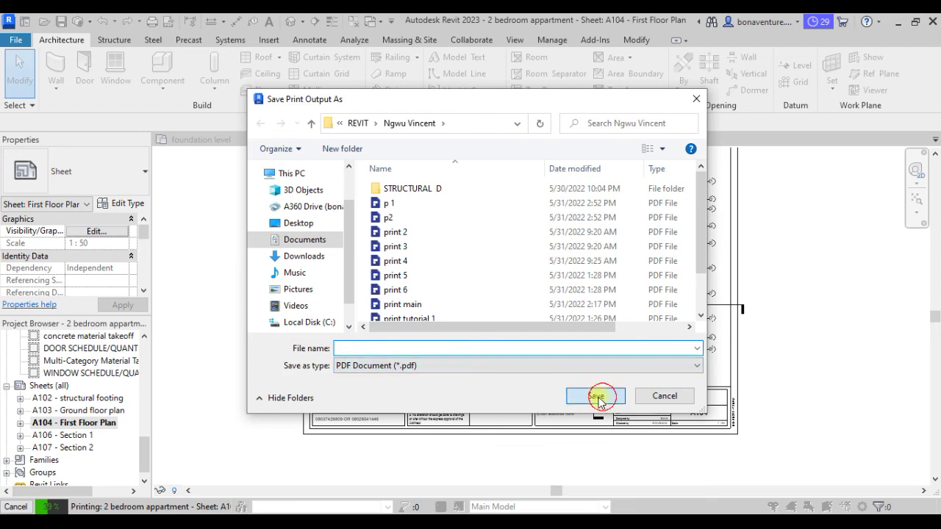
left_click(666, 396)
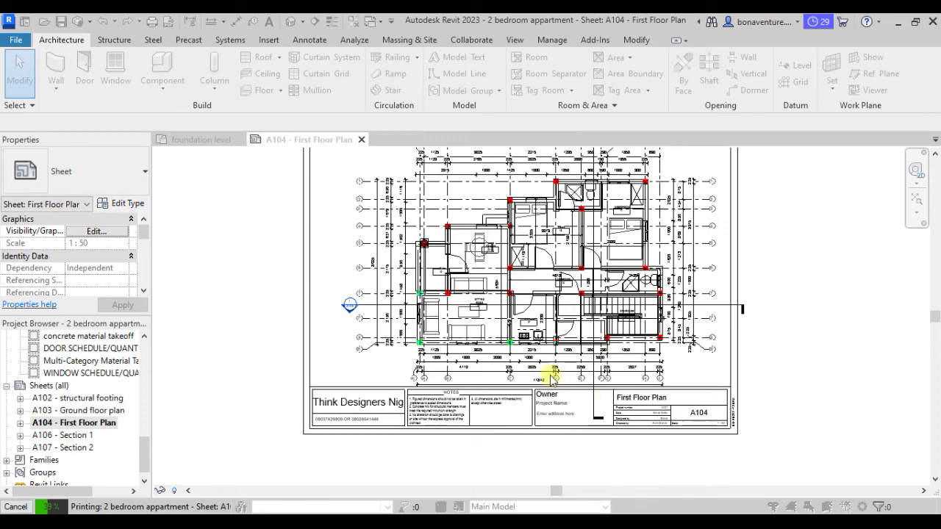
left_click(554, 287)
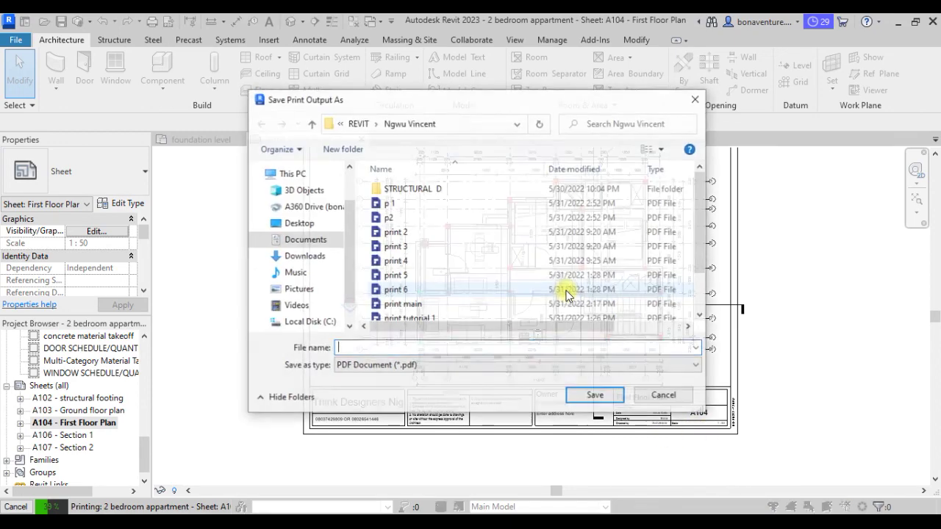
key("Escape")
key("Escape")
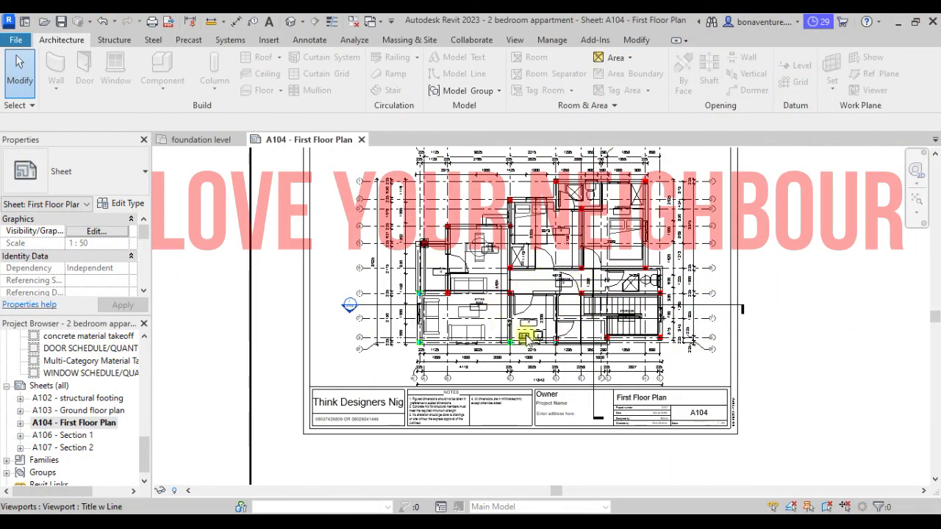
left_click(868, 499)
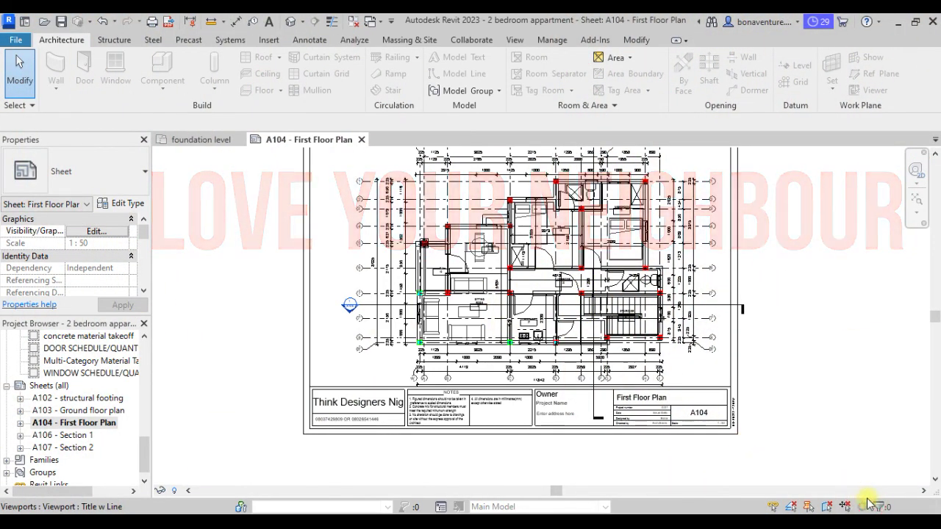